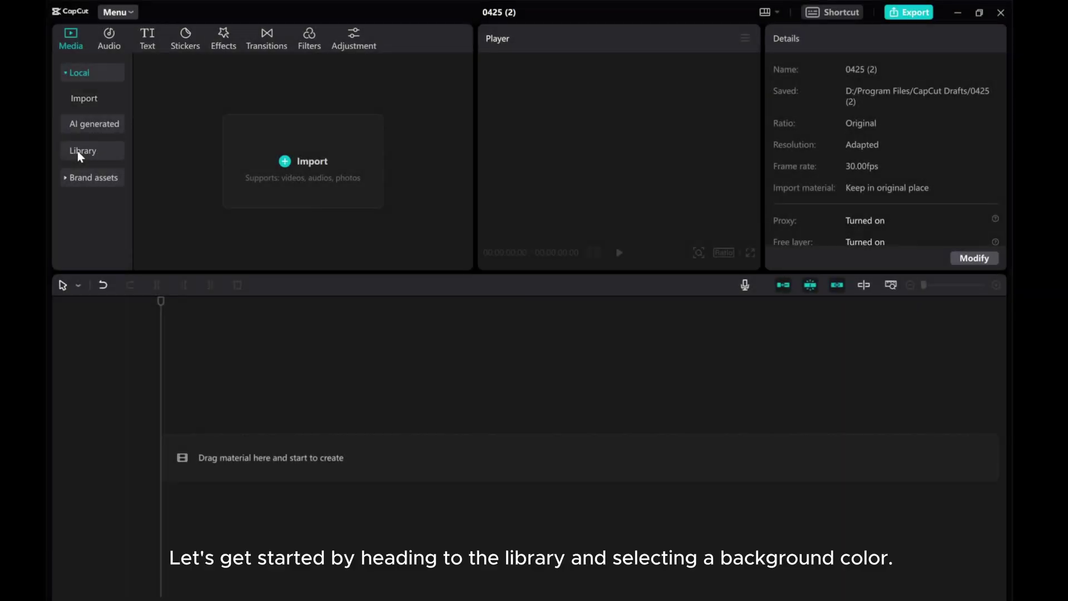
Step: Open the media Library and show its Background category of solid-colour cards
left_click(78, 152)
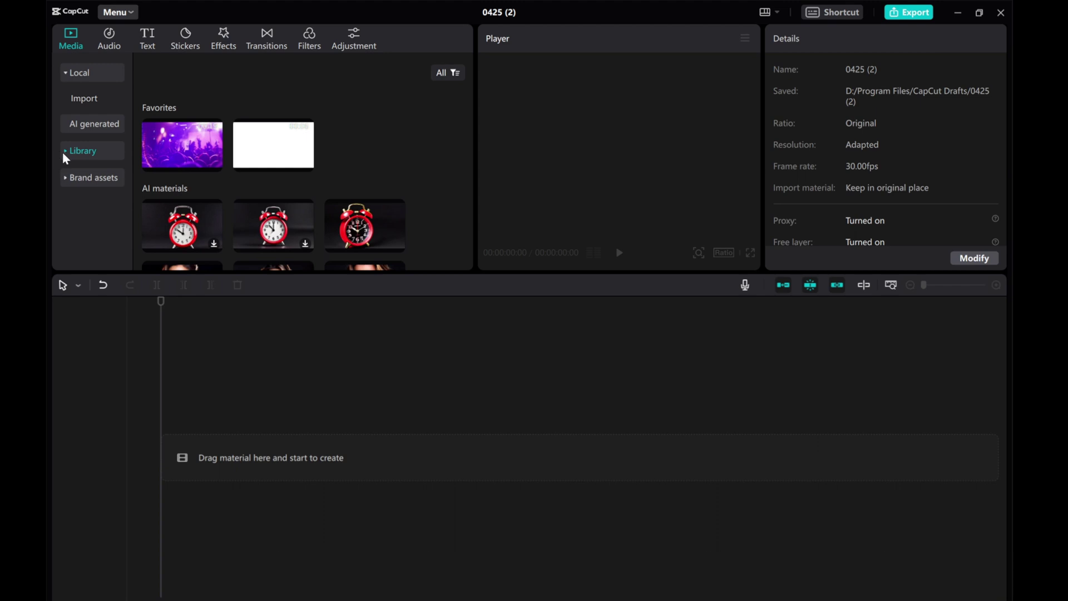
left_click(65, 151)
left_click(86, 225)
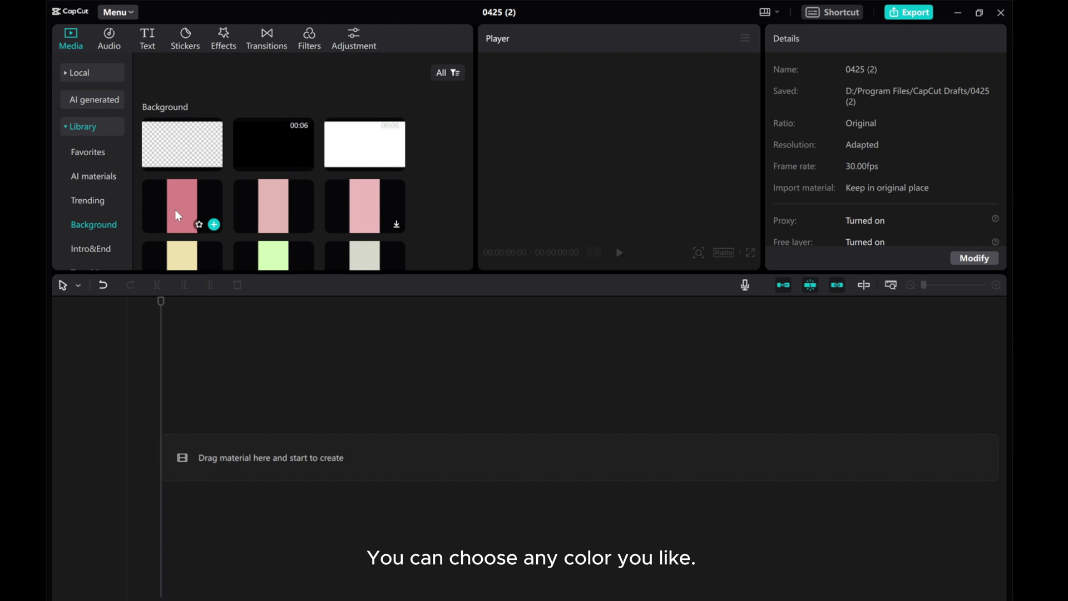
Step: Place the Solid Color Pink card on the timeline and stretch the clip to 8 seconds
left_click_drag(182, 202, 146, 444)
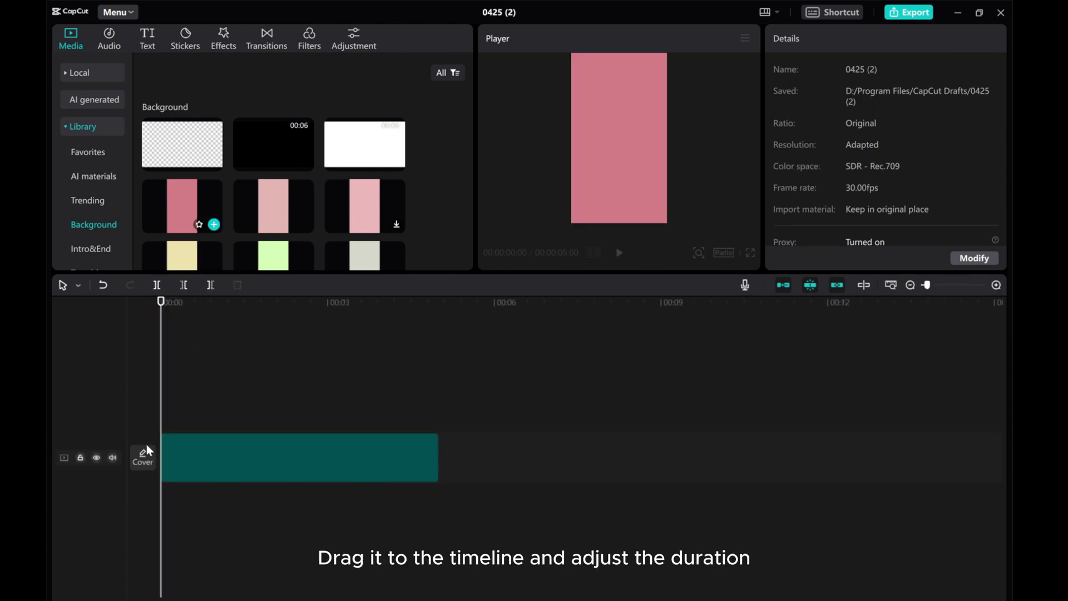
left_click(197, 450)
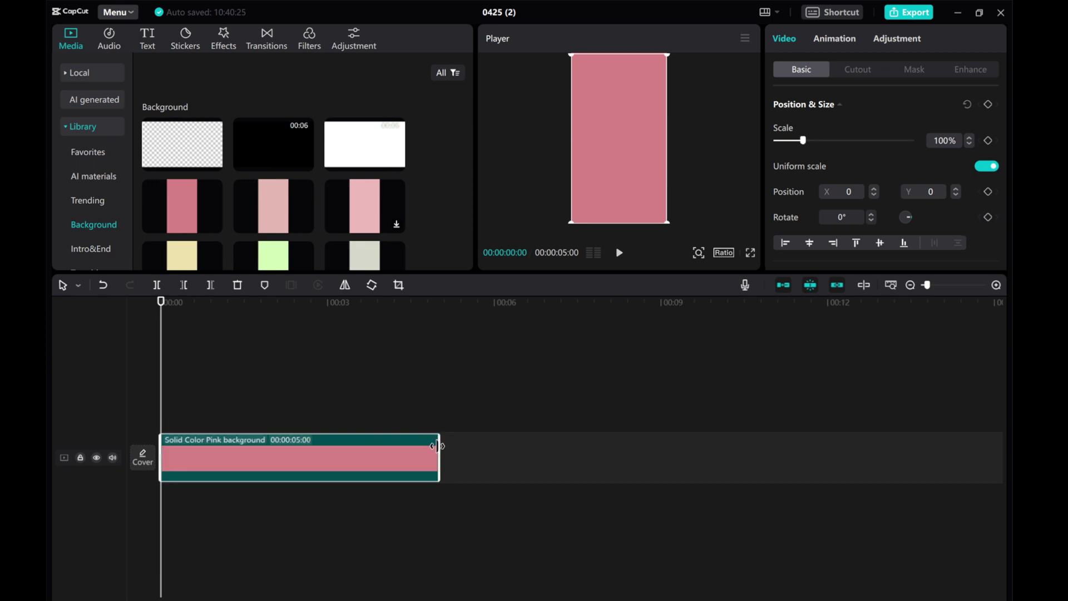
left_click_drag(439, 450, 604, 454)
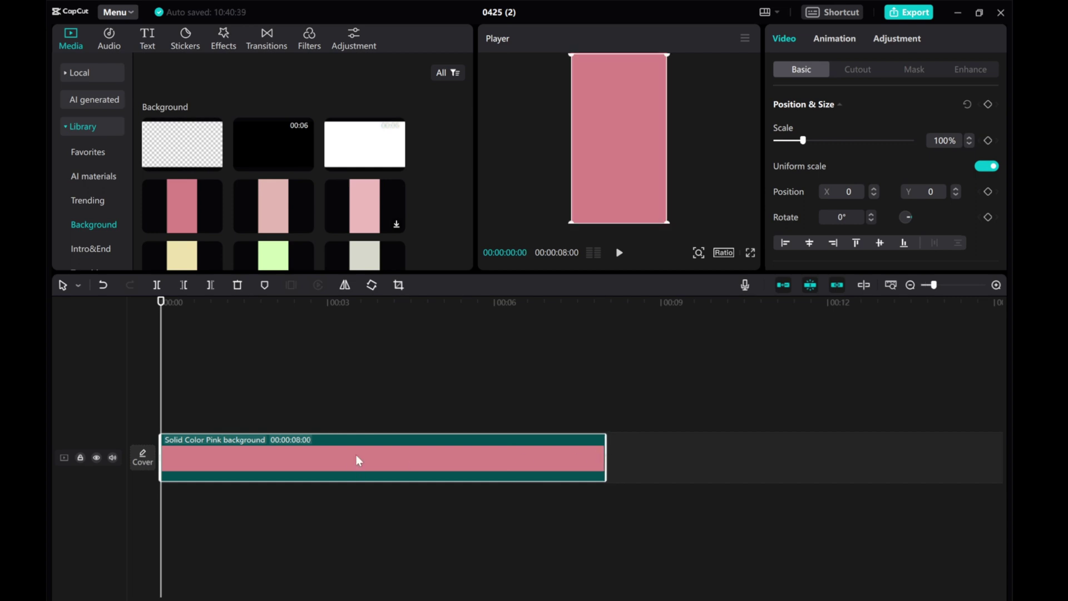
Step: Set the canvas ratio to 16:9 and rotate the pink clip to 90°, undoing an accidental resize
left_click(718, 255)
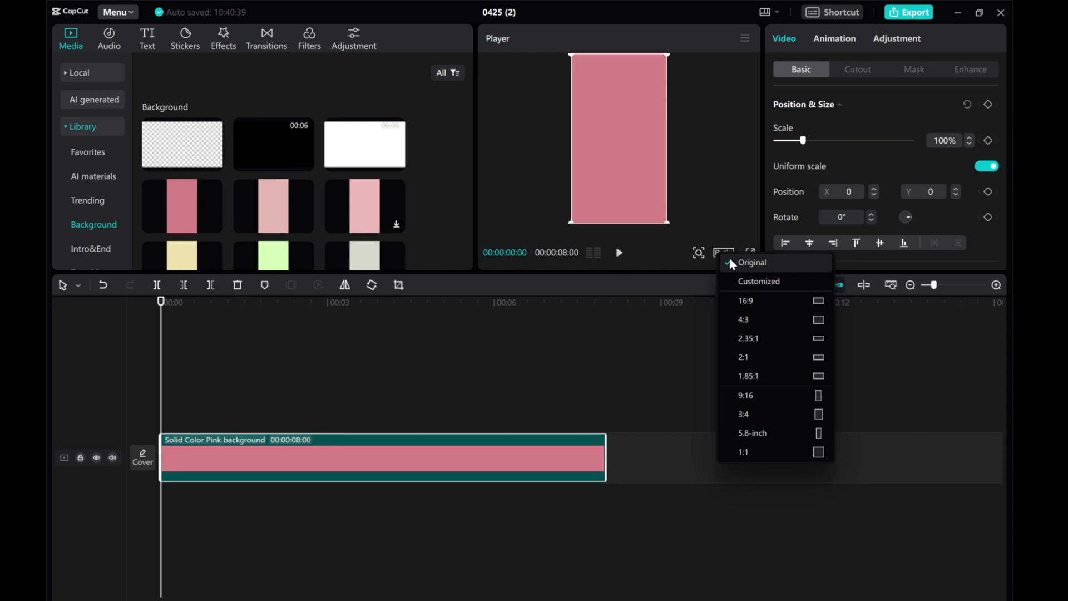
left_click(740, 299)
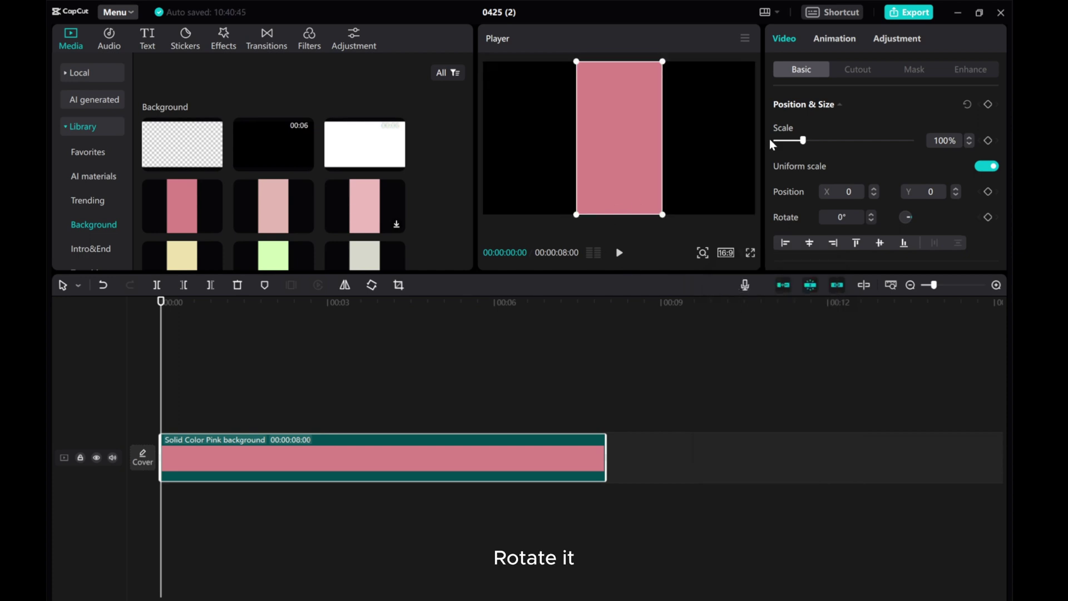
left_click_drag(868, 214, 867, 215)
left_click_drag(571, 217, 534, 140)
left_click_drag(543, 181, 508, 189)
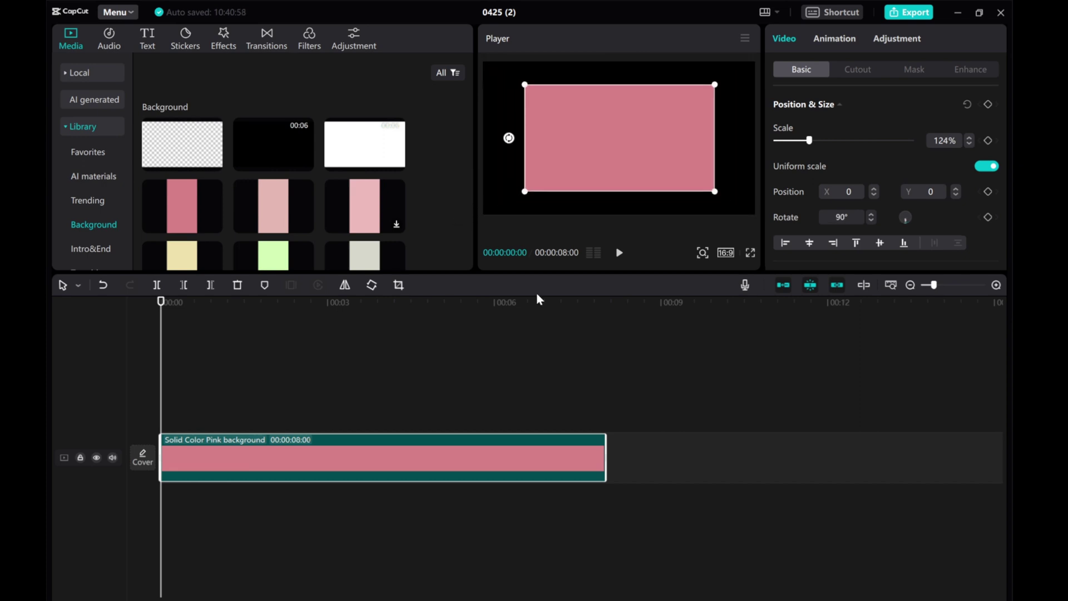
key("ctrl+z")
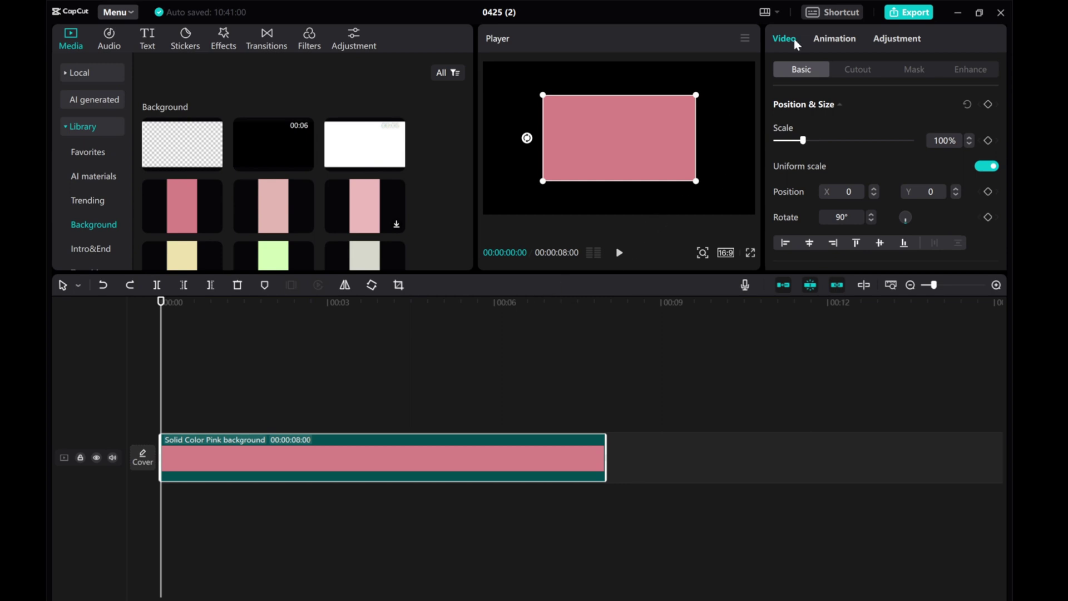
Step: Apply a Rectangle mask to the pink clip and drag it into a wide, thin centred bar
left_click(914, 71)
left_click(798, 206)
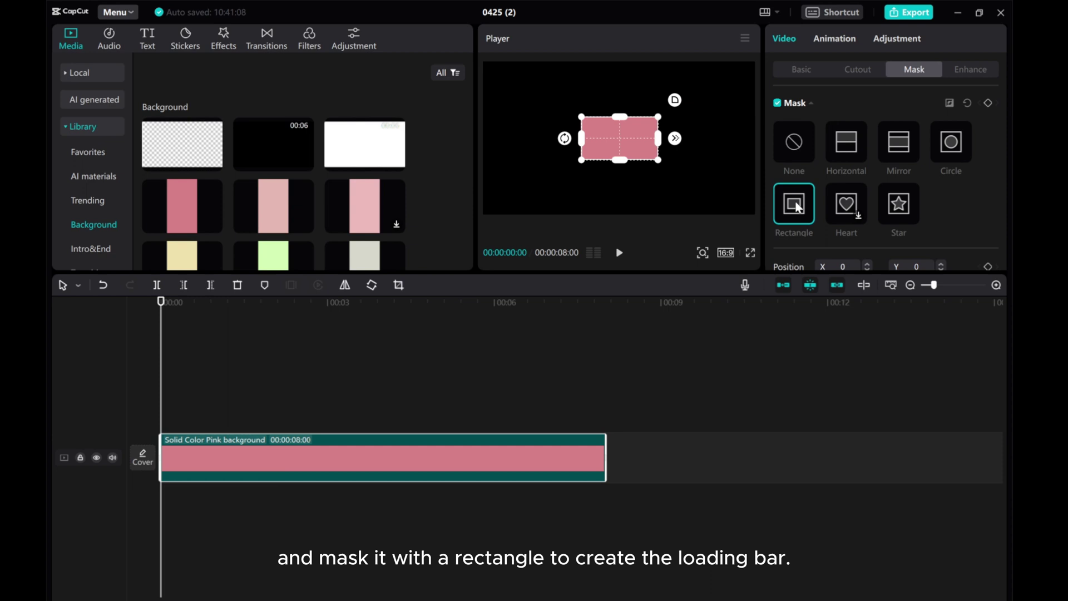
left_click_drag(580, 142, 567, 146)
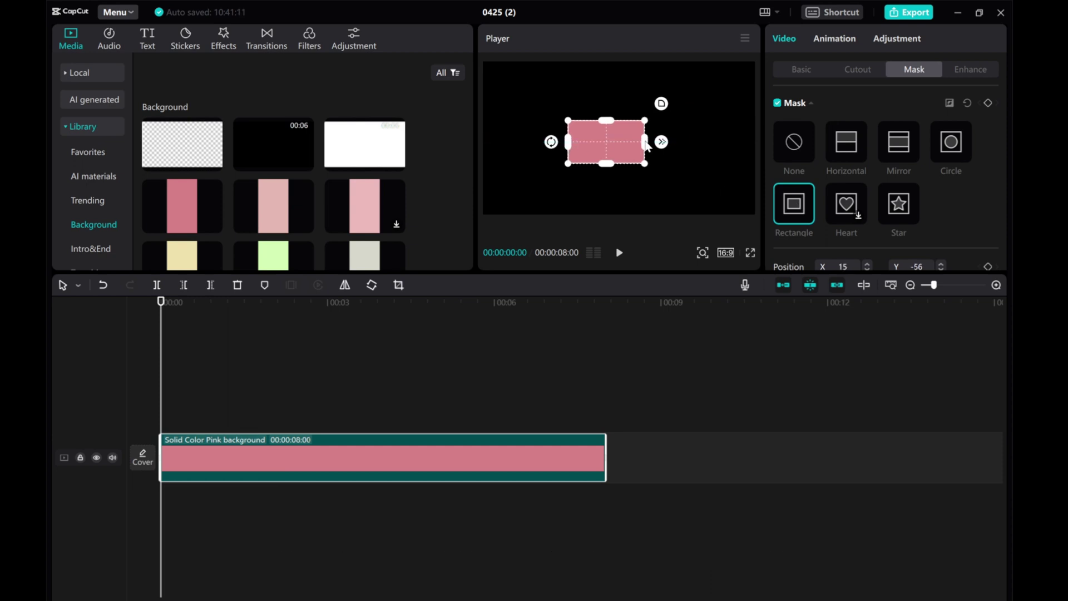
left_click_drag(647, 143, 622, 126)
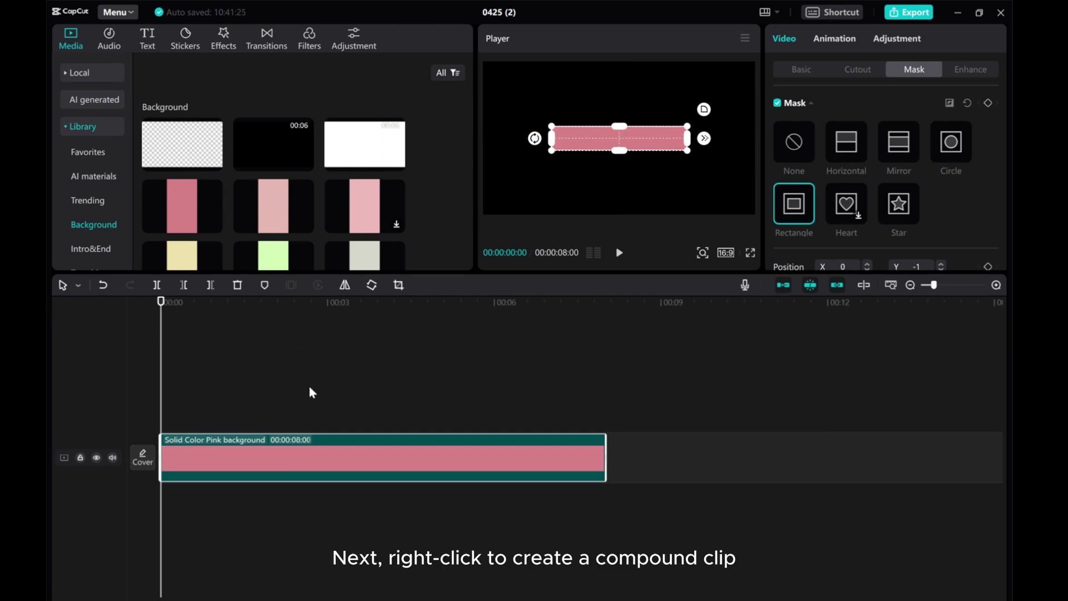
Step: Convert the pink clip into a compound clip and apply a Rectangle mask to it
right_click(349, 469)
left_click(395, 427)
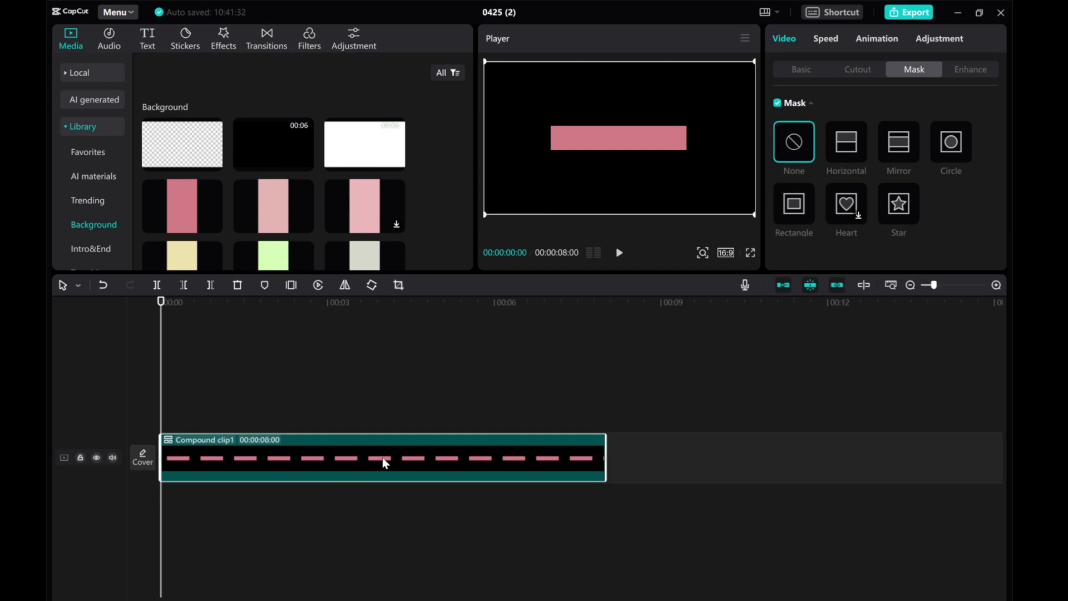
left_click(795, 210)
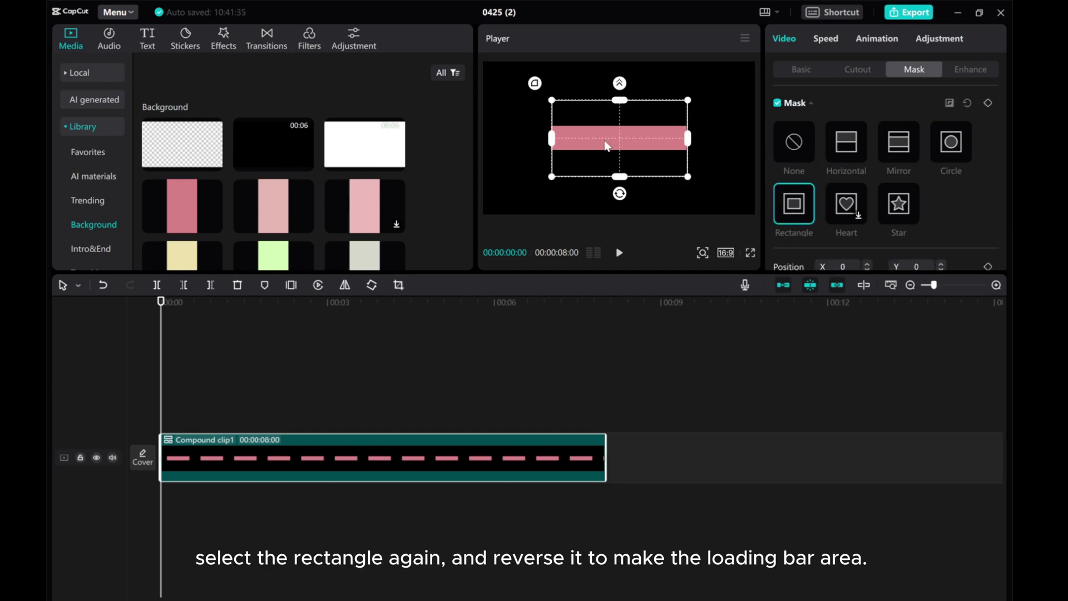
Step: Shrink the mask slightly and Reverse it so only a thin pink outline remains
left_click_drag(620, 105, 617, 128)
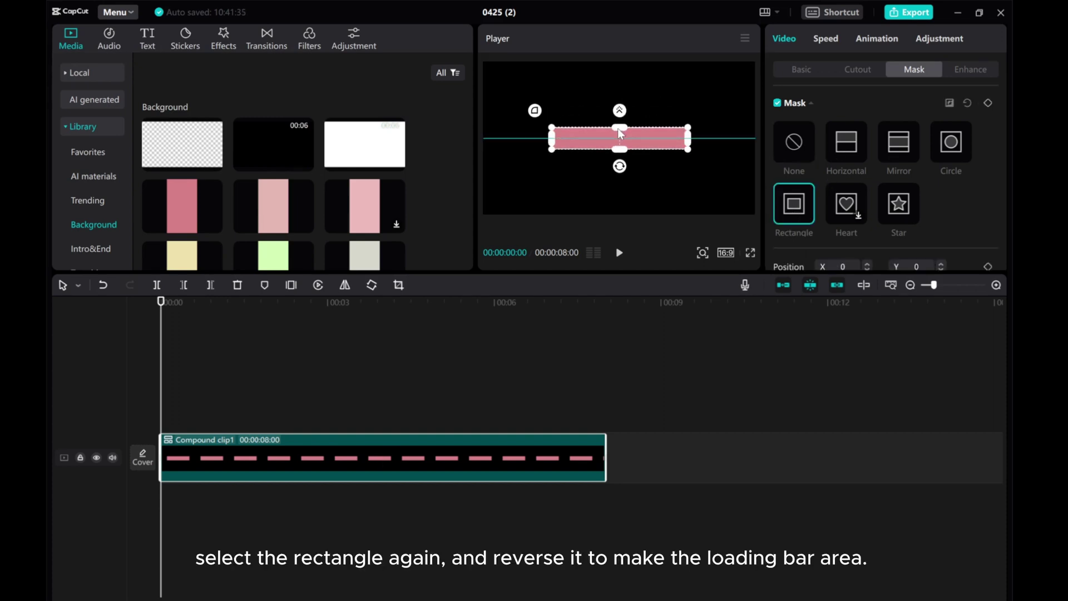
left_click(949, 103)
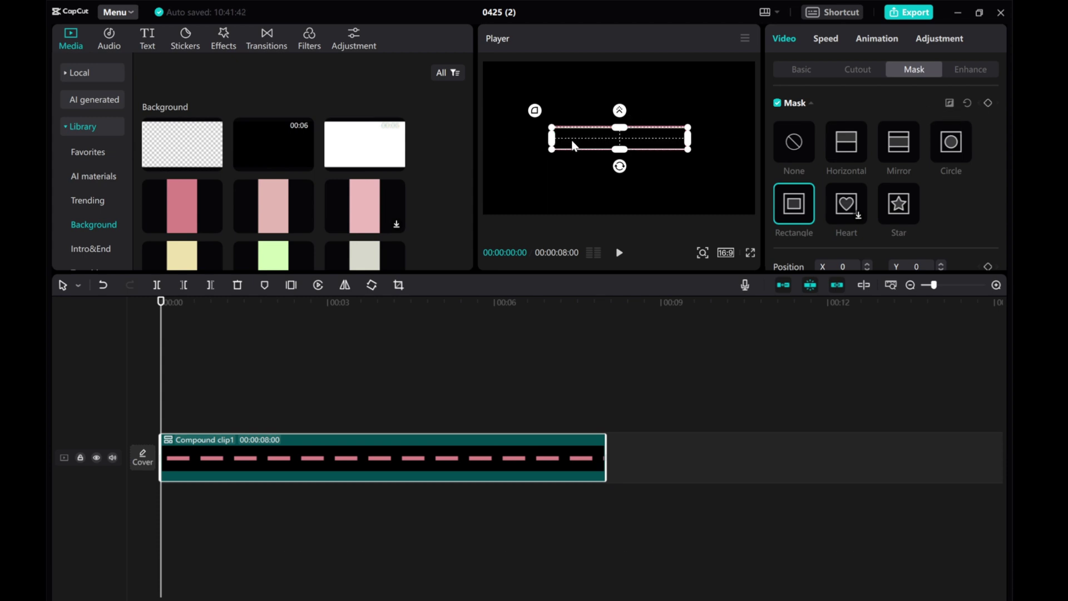
left_click_drag(556, 145, 557, 140)
left_click(794, 70)
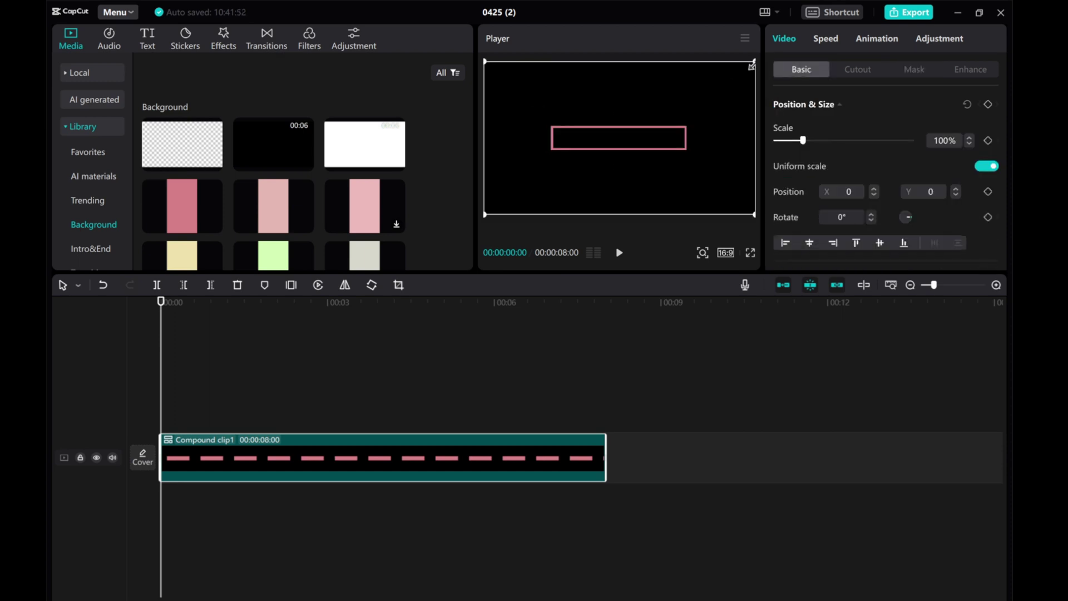
left_click(911, 73)
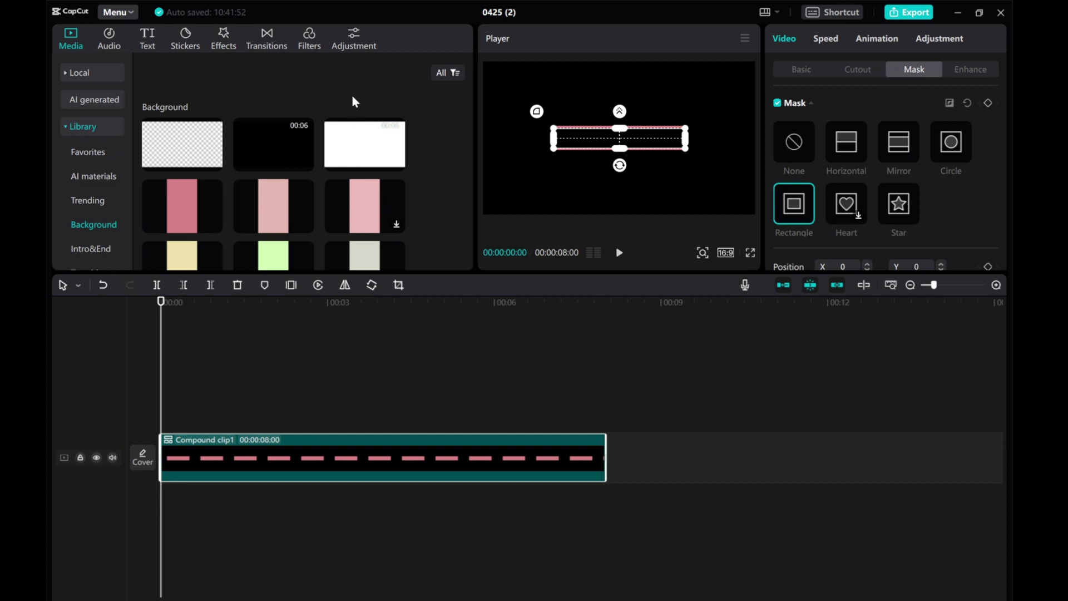
Step: Add the purple background card on a new track above the pink outline and extend it to 8 seconds
scroll(232, 178, "down", 2)
scroll(231, 178, "down", 1)
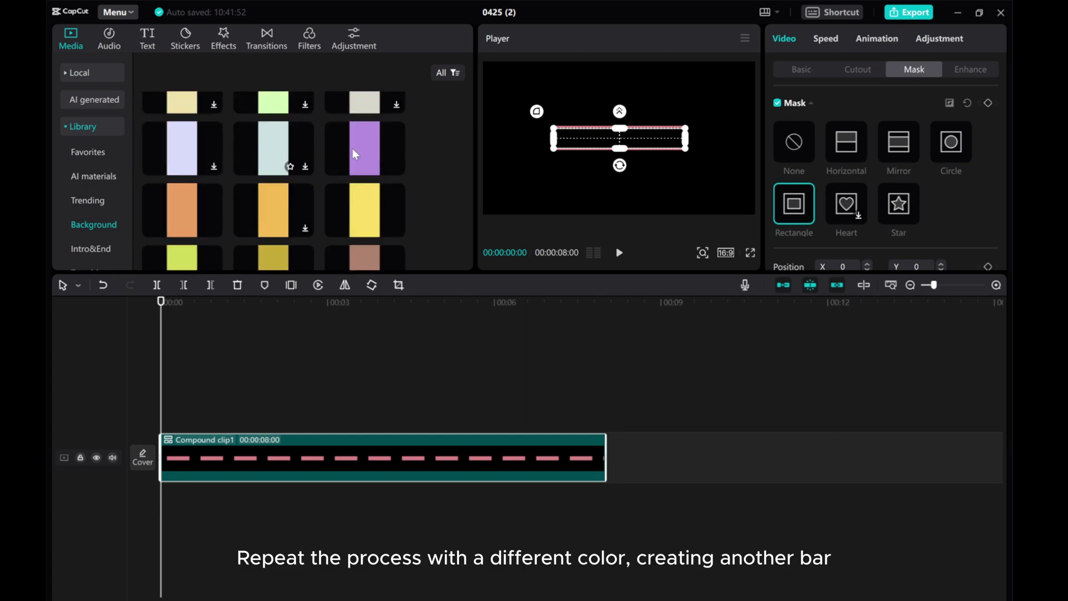
left_click_drag(358, 148, 162, 417)
left_click_drag(438, 406, 605, 409)
Step: Rotate the purple clip 90° and rectangle-mask it into a thin wide band
left_click_drag(619, 225, 527, 136)
left_click(794, 204)
mouse_move(619, 117)
left_mouse_down()
mouse_move(621, 129)
mouse_move(557, 143)
mouse_move(619, 133)
left_mouse_up()
left_click(802, 70)
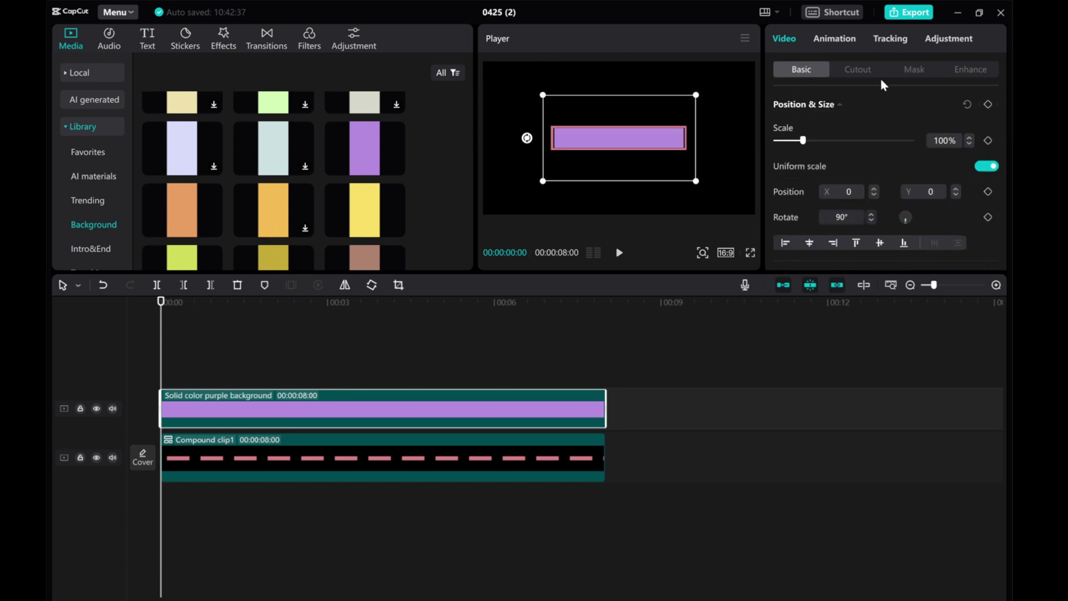
left_click(914, 70)
Step: Zoom into the preview and fit the purple bar precisely inside the pink outline
left_click(703, 252)
left_click_drag(680, 274, 695, 275)
mouse_move(723, 207)
left_mouse_down()
mouse_move(721, 217)
mouse_move(740, 209)
left_mouse_up()
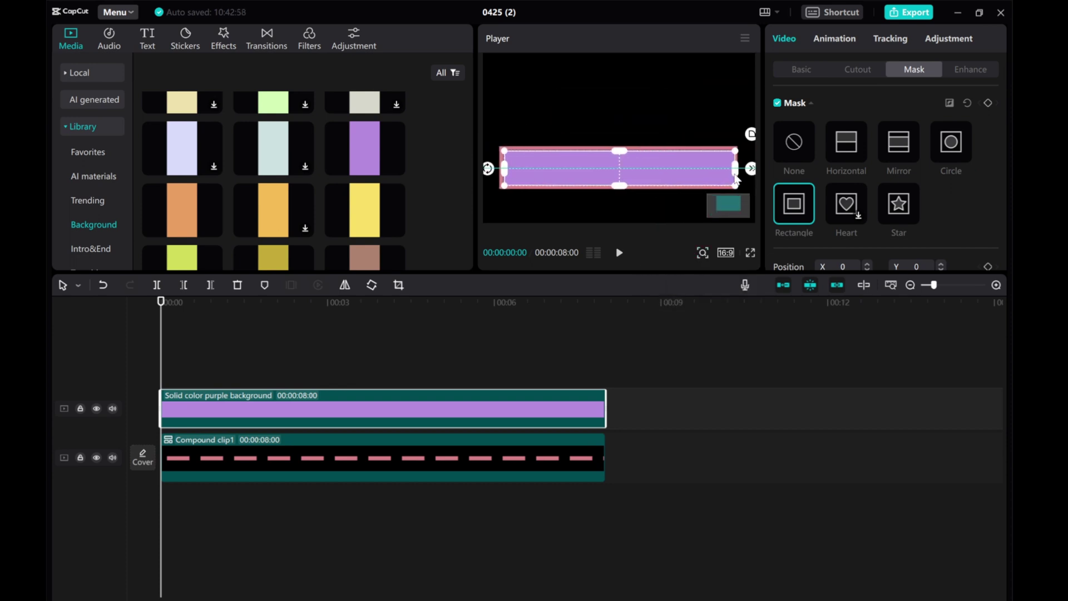
left_click(801, 69)
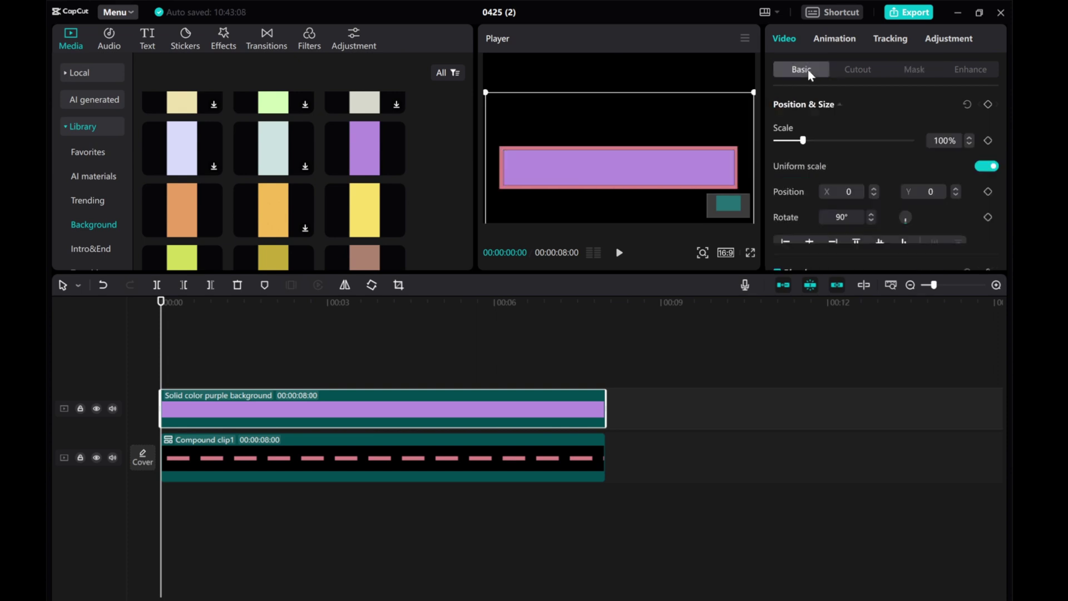
left_click(914, 69)
left_click(702, 253)
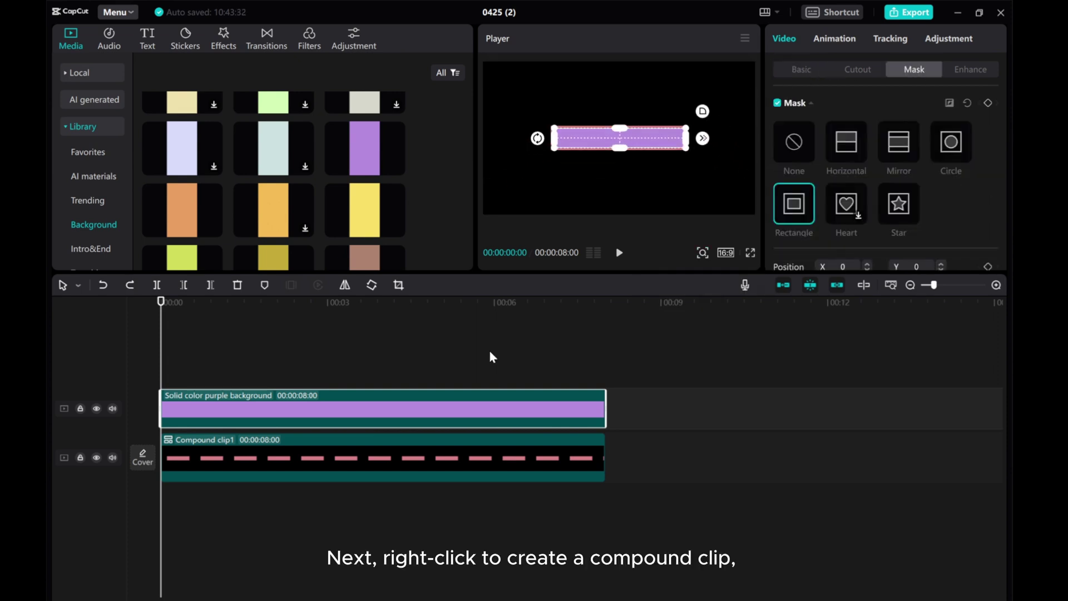
Step: Make the purple clip a compound clip and give it a Horizontal mask turned vertical
right_click(381, 408)
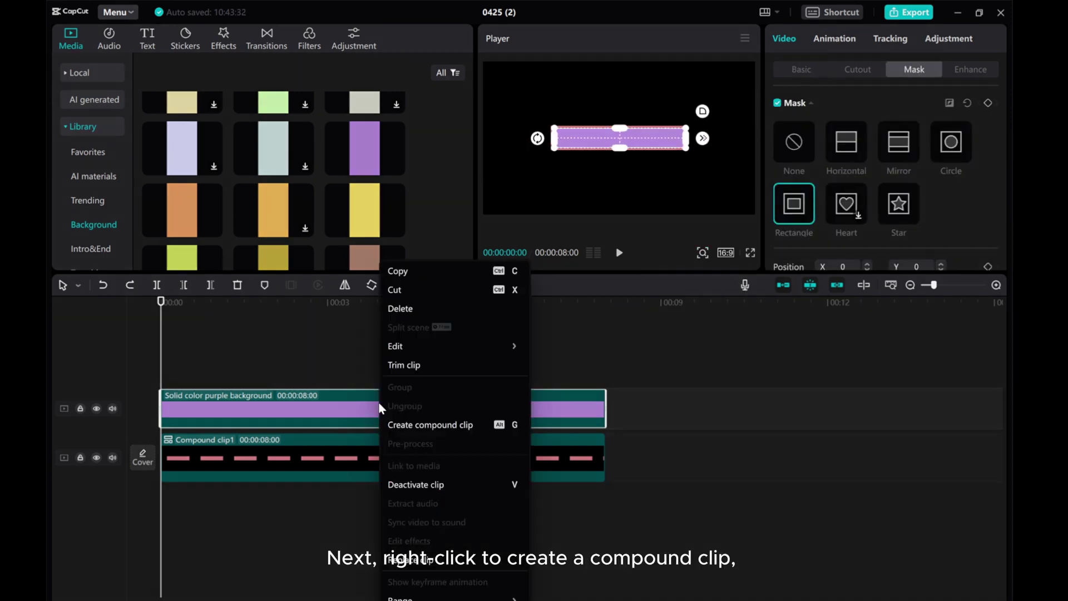
left_click(416, 425)
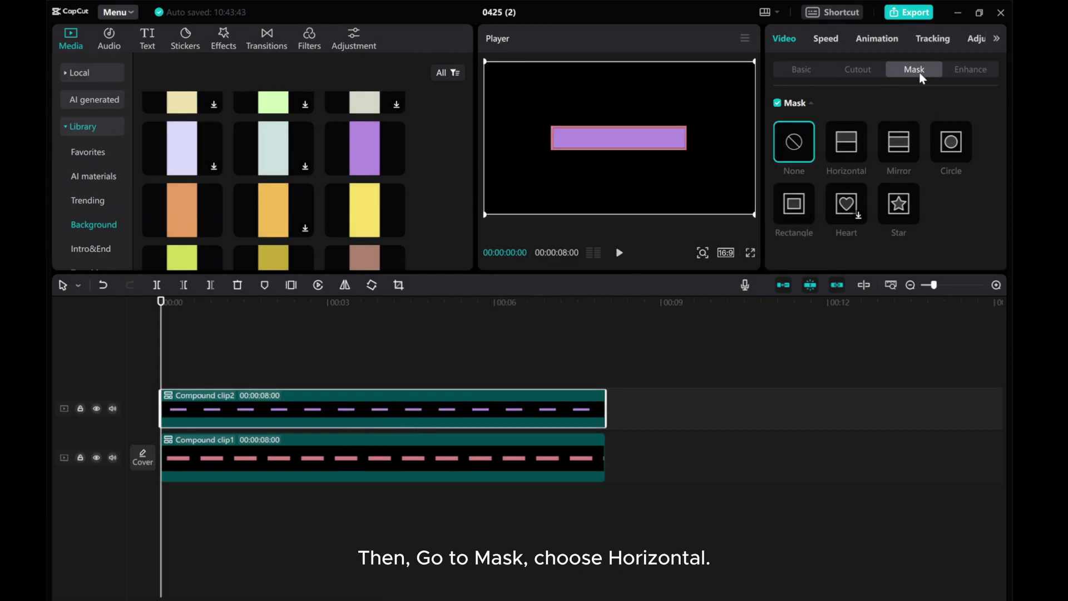
left_click(850, 146)
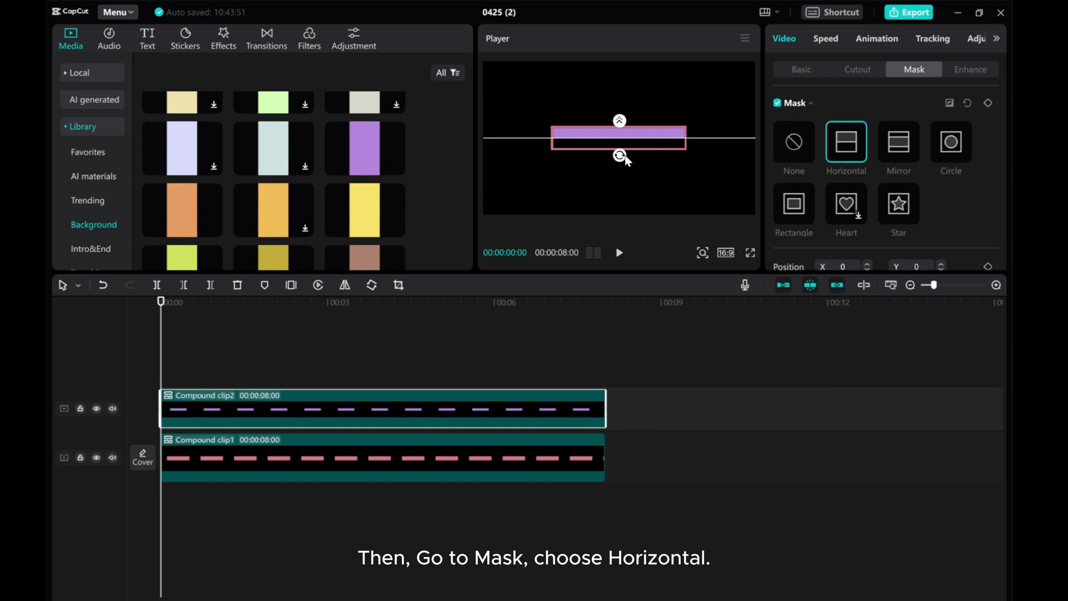
left_click_drag(619, 156, 554, 119)
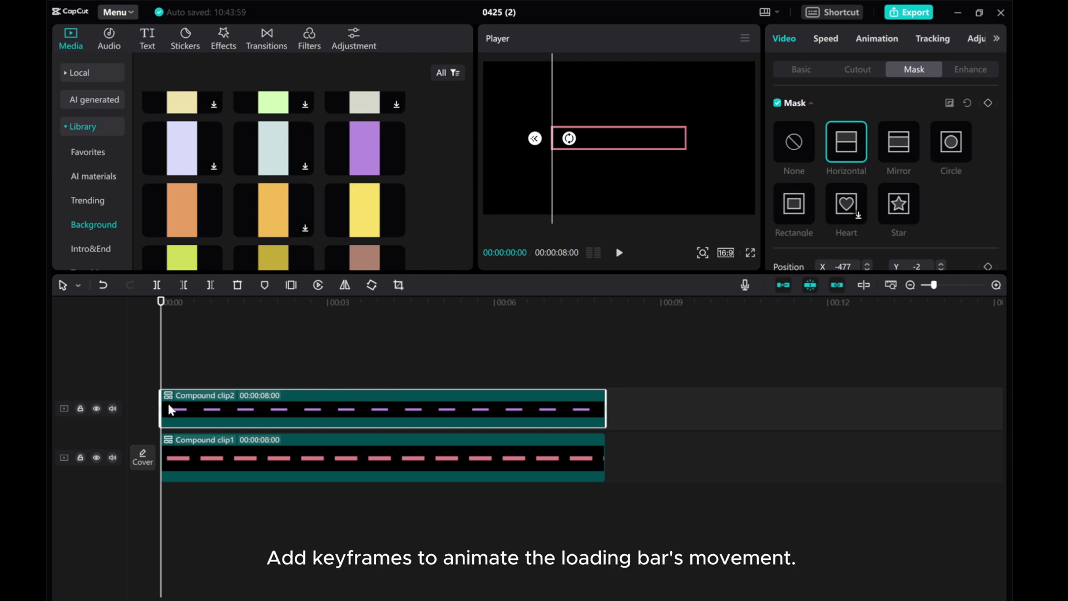
Step: Keyframe the mask at X -477 at the start and slide it to X 489 at 8 seconds
left_click(989, 102)
left_click_drag(162, 375, 610, 380)
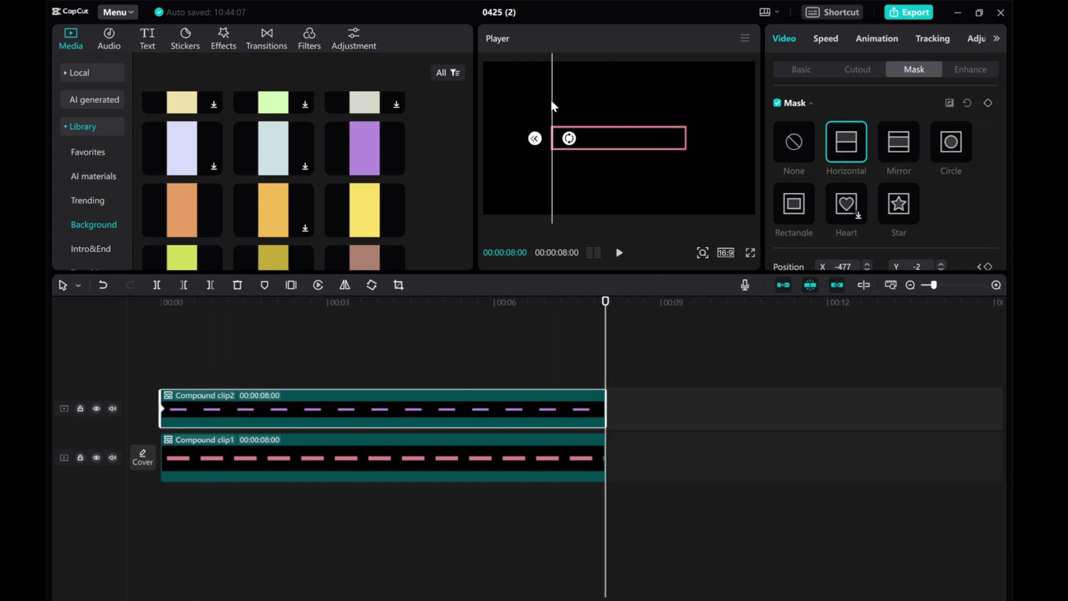
left_click_drag(553, 104, 688, 119)
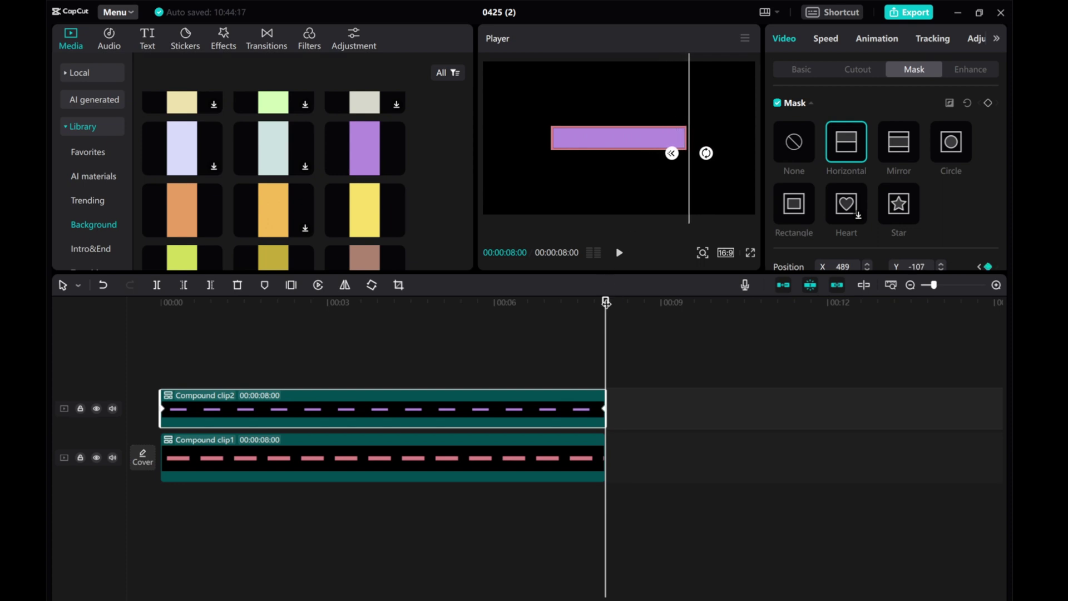
Step: Rewind to 0 and play the loading-bar fill animation, then rewind to the start again
left_click_drag(605, 308, 122, 305)
left_click(179, 325)
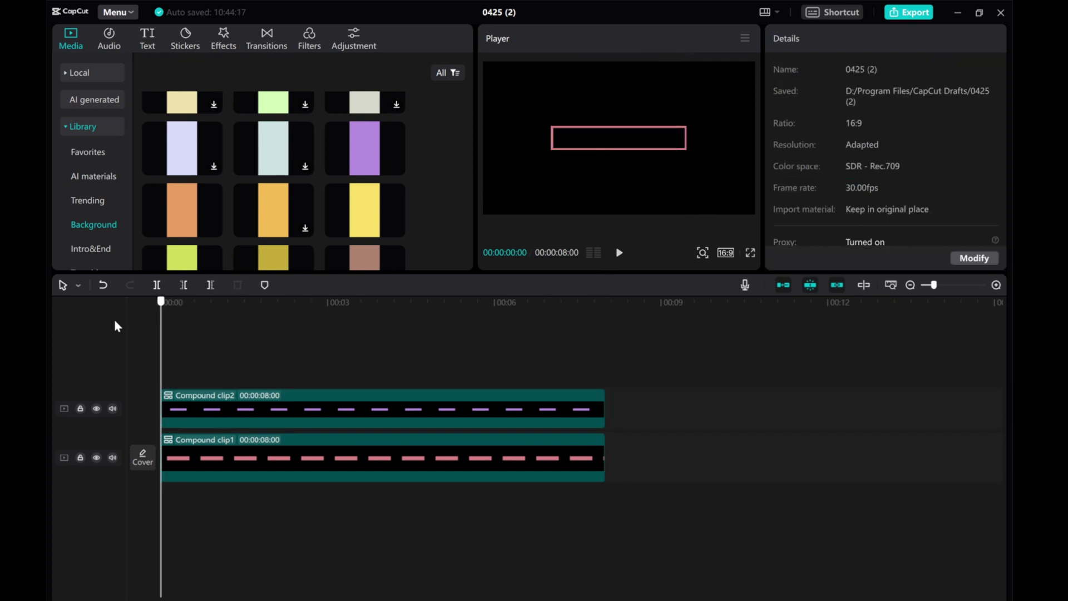
left_click(619, 253)
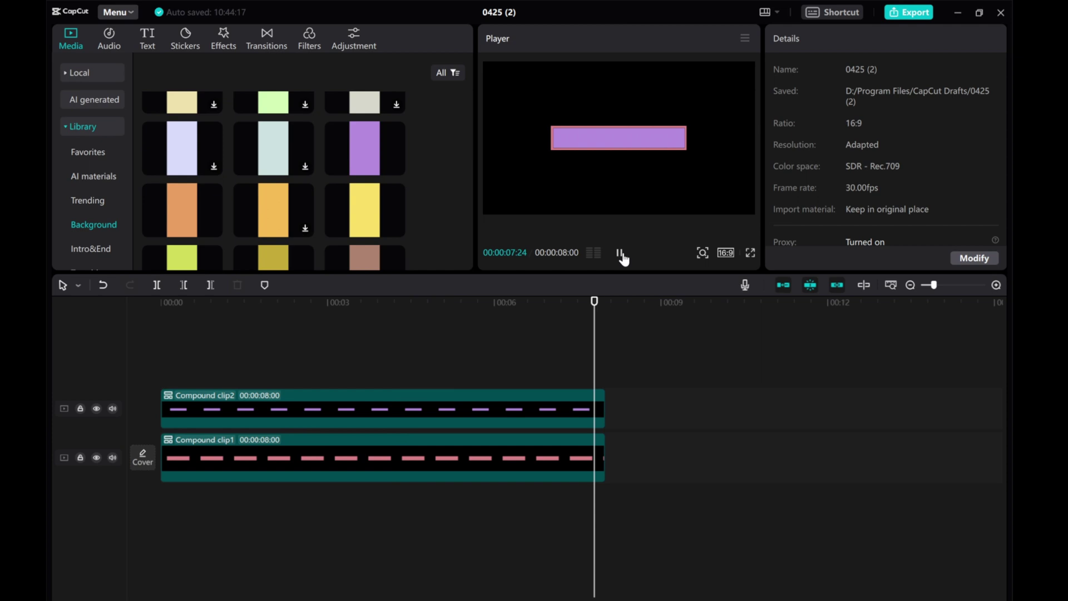
left_click_drag(606, 310, 45, 251)
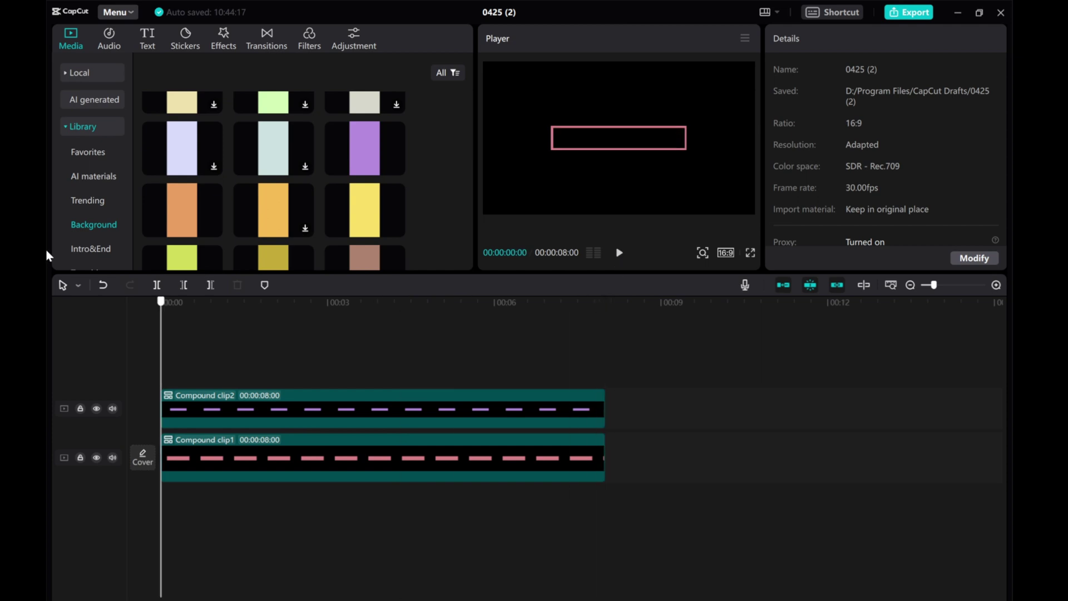
Step: Add the trending LOADING text template from the Text library to the video
left_click(148, 41)
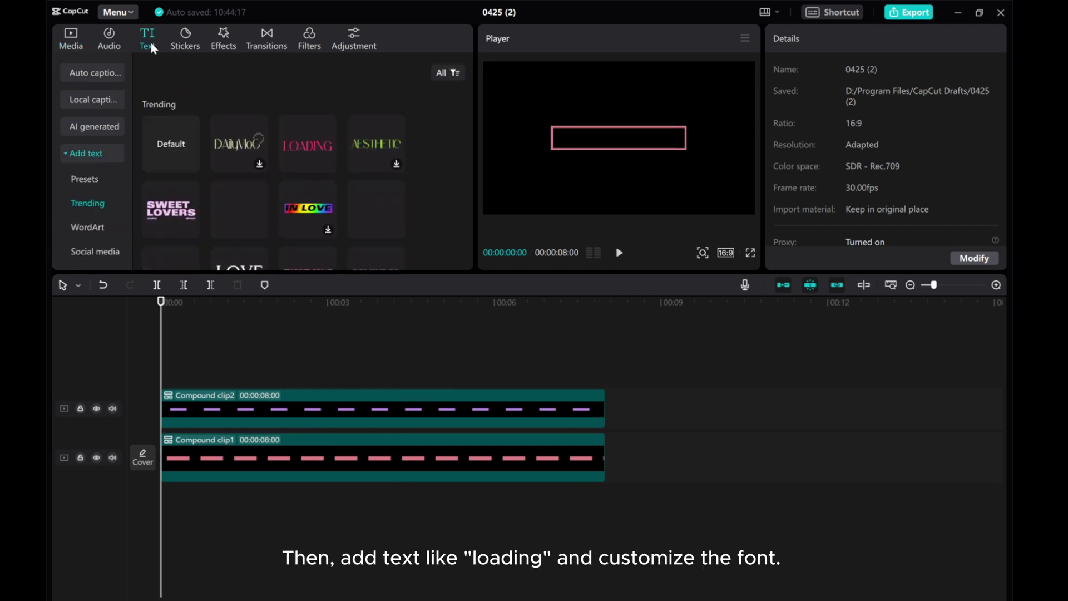
mouse_move(196, 158)
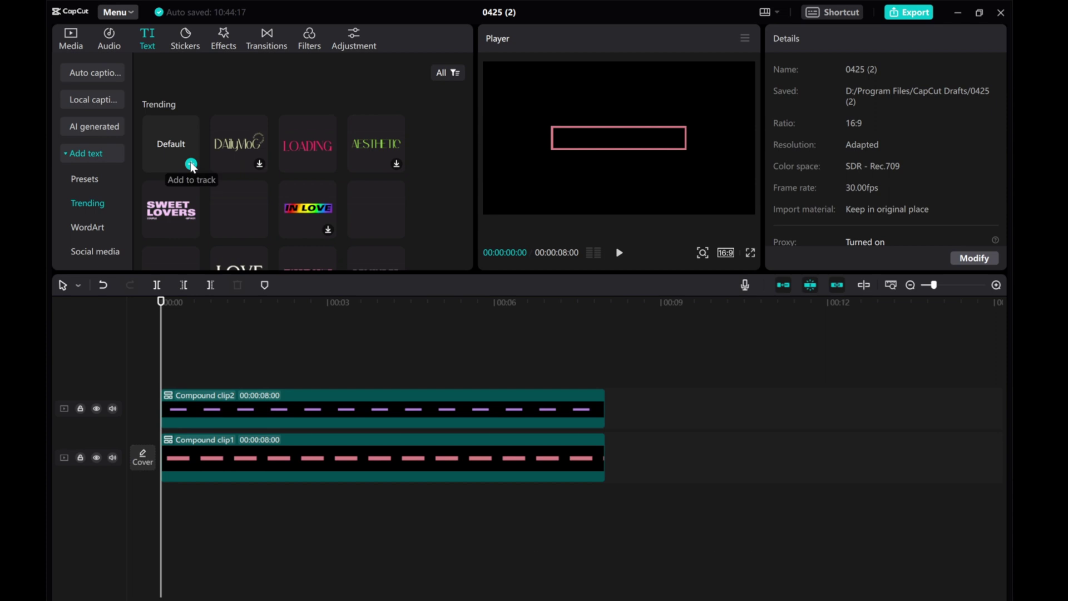
mouse_move(316, 147)
left_click(328, 165)
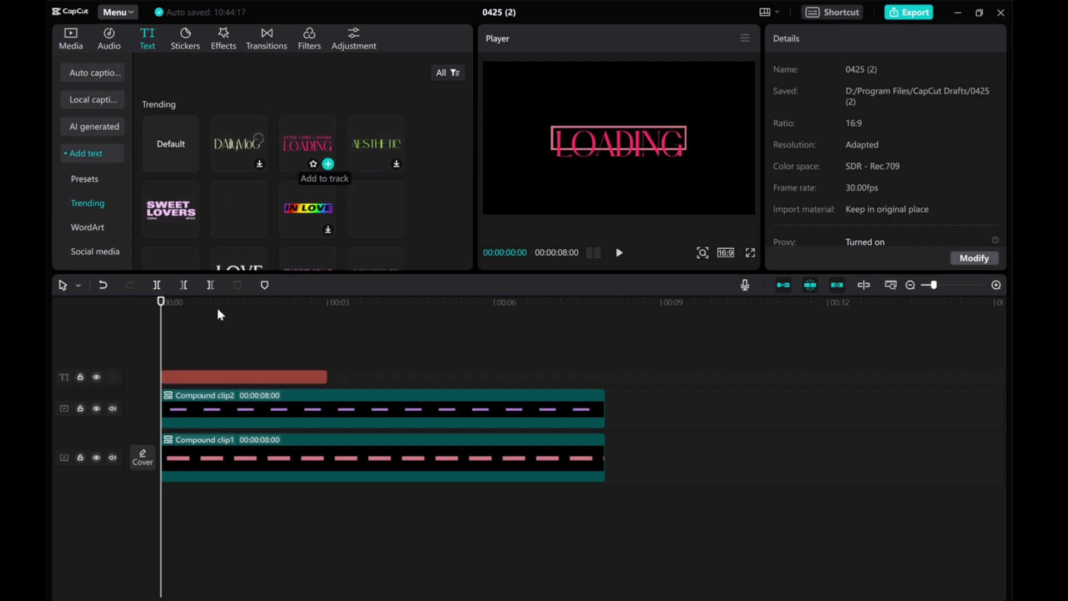
Step: Stretch the LOADING text clip to 00:08:00 to match the bars and check the preview
left_click(212, 377)
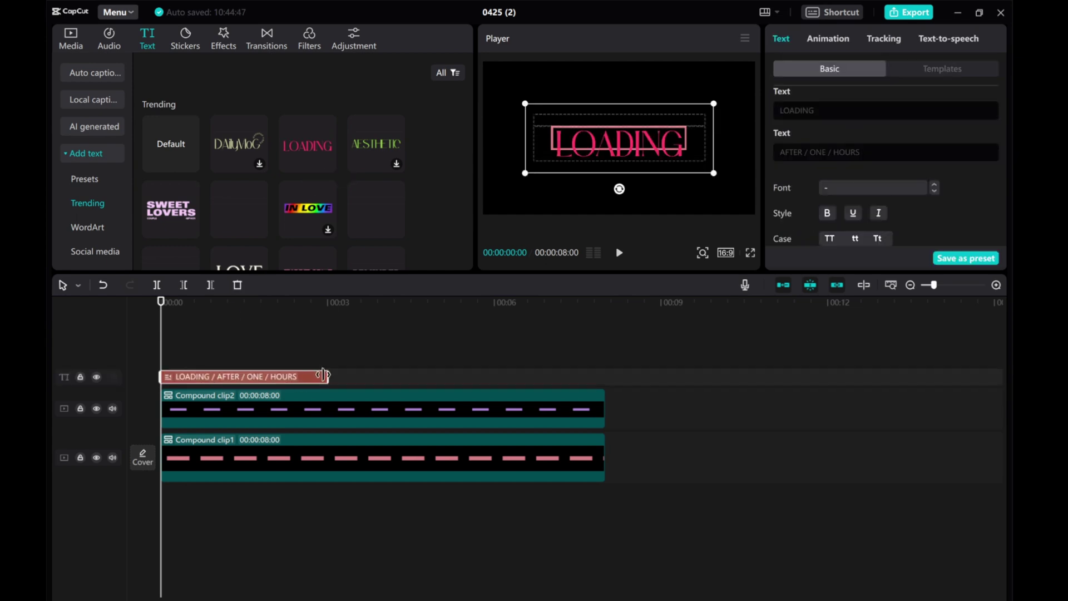
left_click_drag(322, 374, 605, 374)
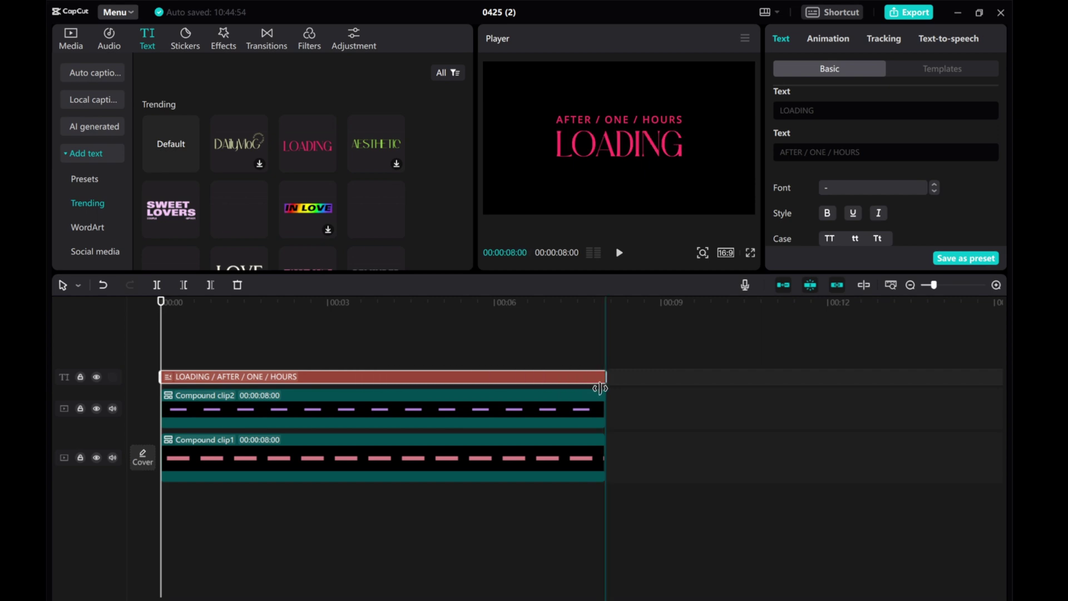
left_click(512, 386)
left_click(387, 350)
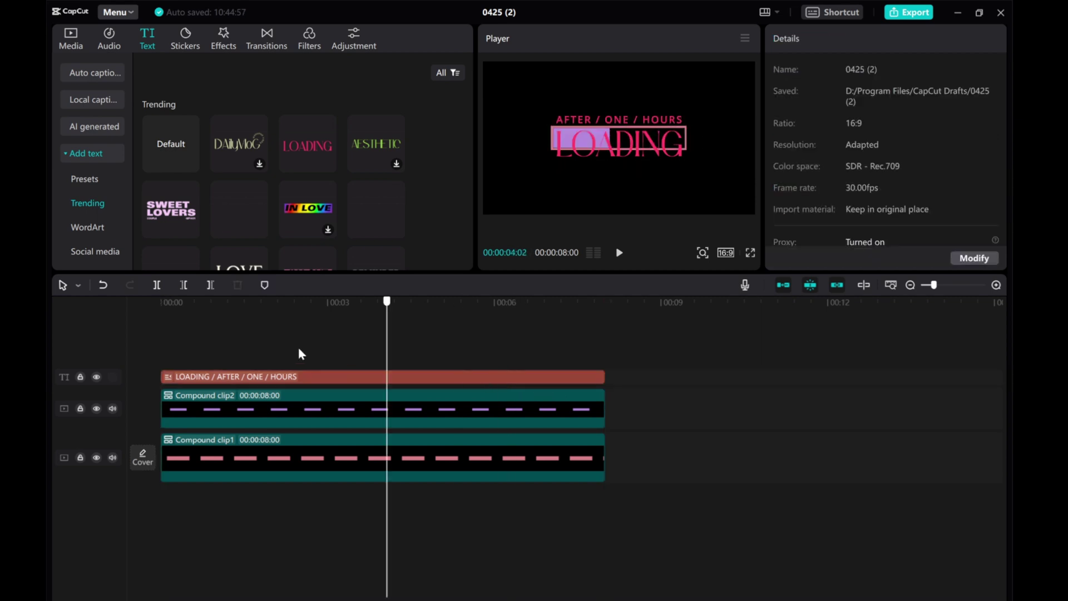
Step: Centre the LOADING title just above the bar, shrinking it to about 69%
left_click(160, 356)
left_click(235, 377)
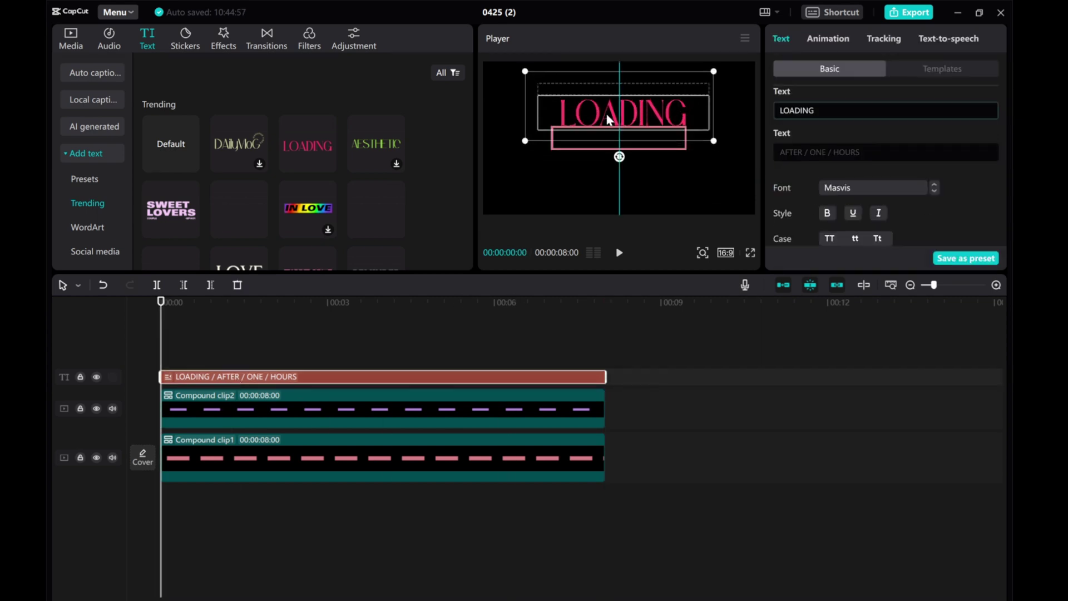
left_click_drag(599, 117, 601, 118)
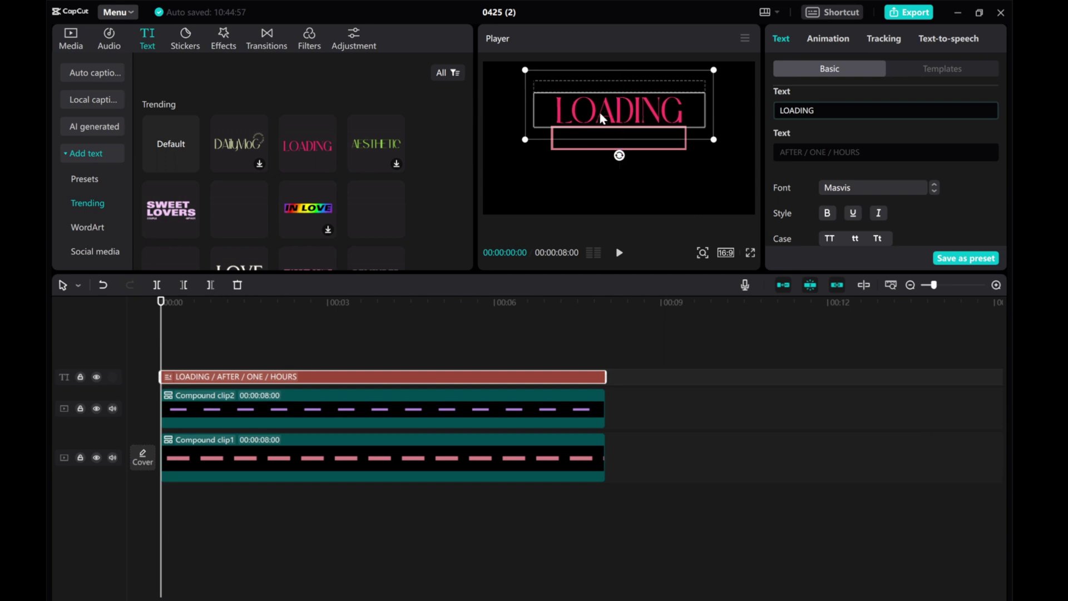
scroll(809, 169, "down", 5)
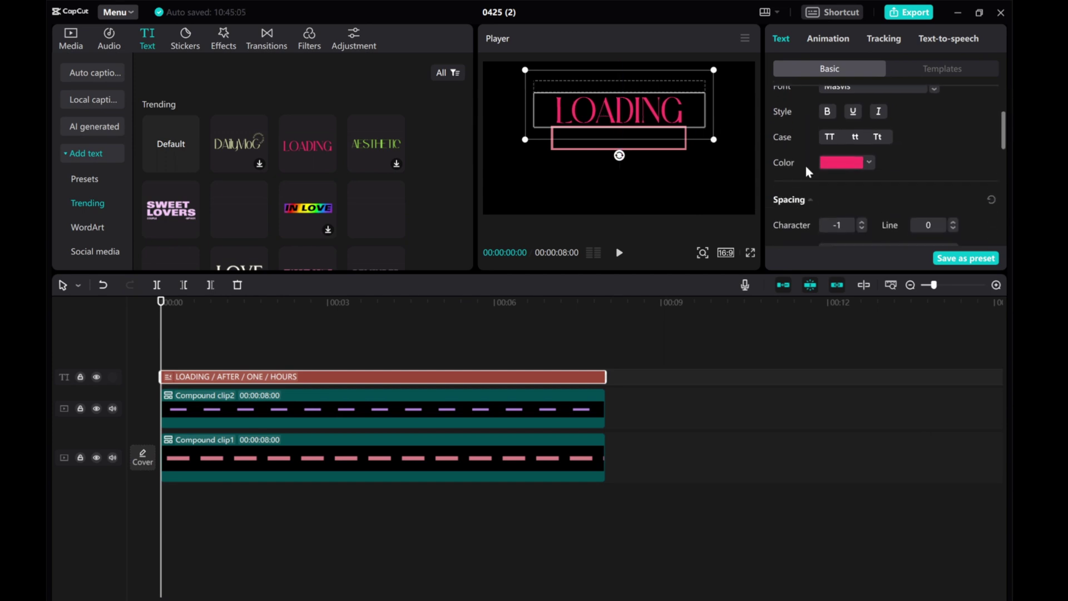
left_click_drag(804, 234, 797, 234)
left_click_drag(635, 123, 630, 125)
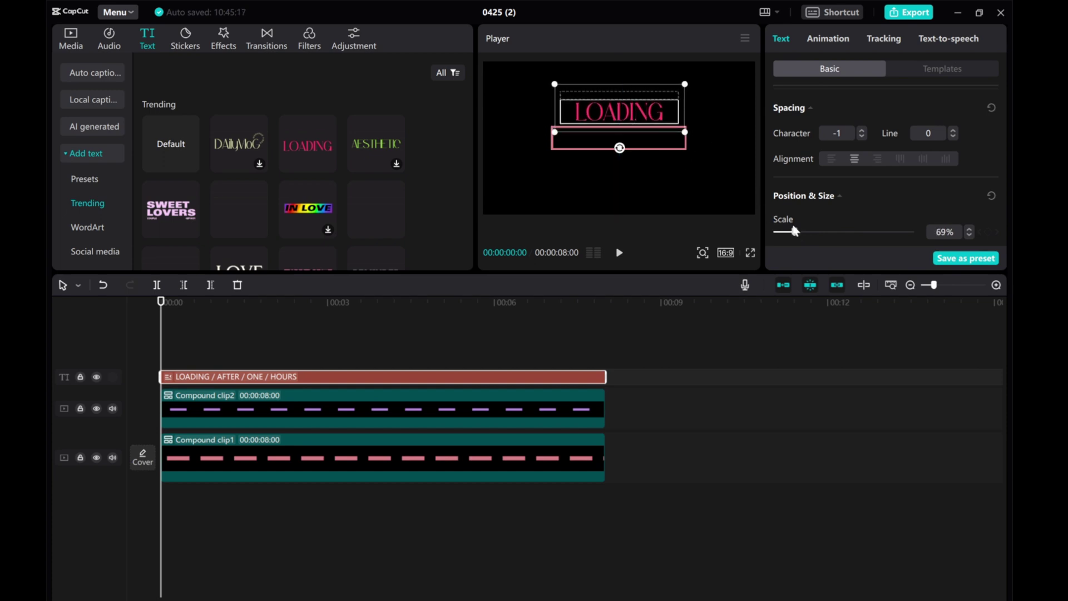
Step: Bring the title's scale down to 65% and colour it purple 9055FF
left_click(969, 236)
left_click(969, 235)
left_click(969, 235)
left_click(969, 236)
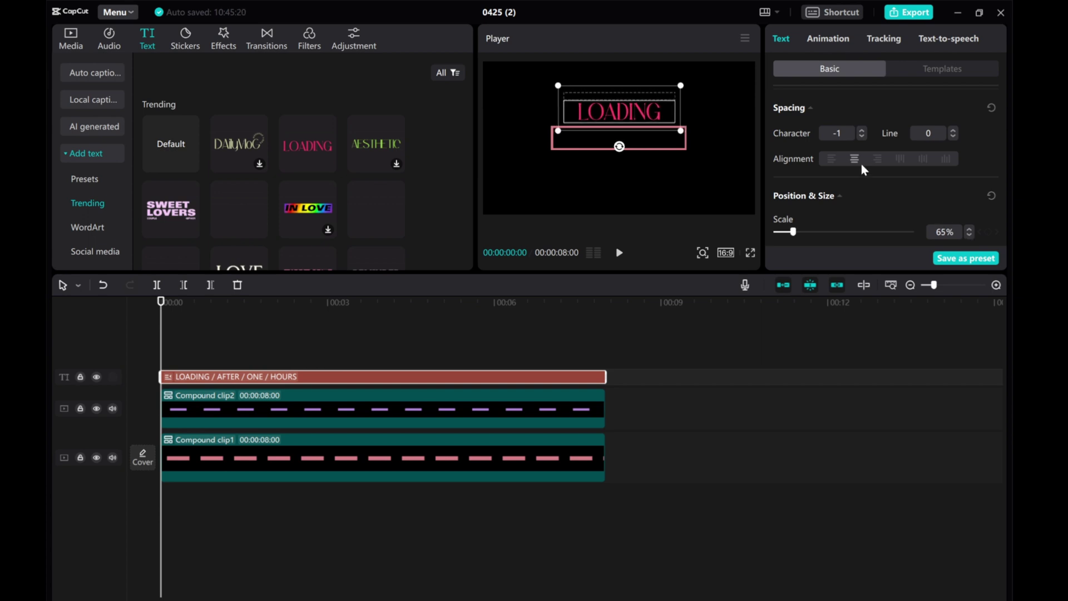
scroll(860, 164, "up", 5)
scroll(856, 169, "down", 3)
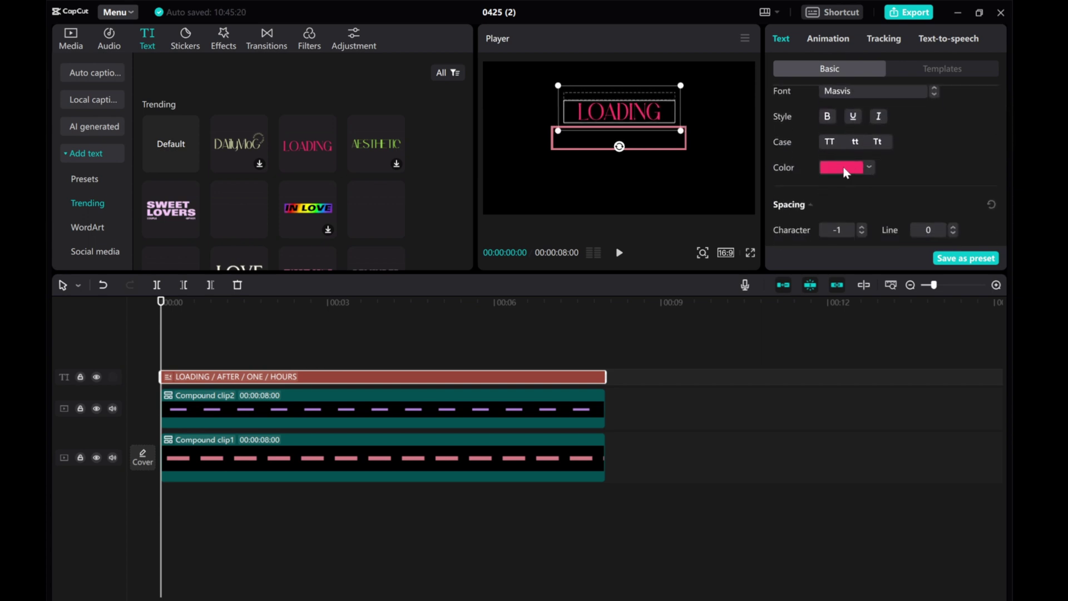
left_click(827, 164)
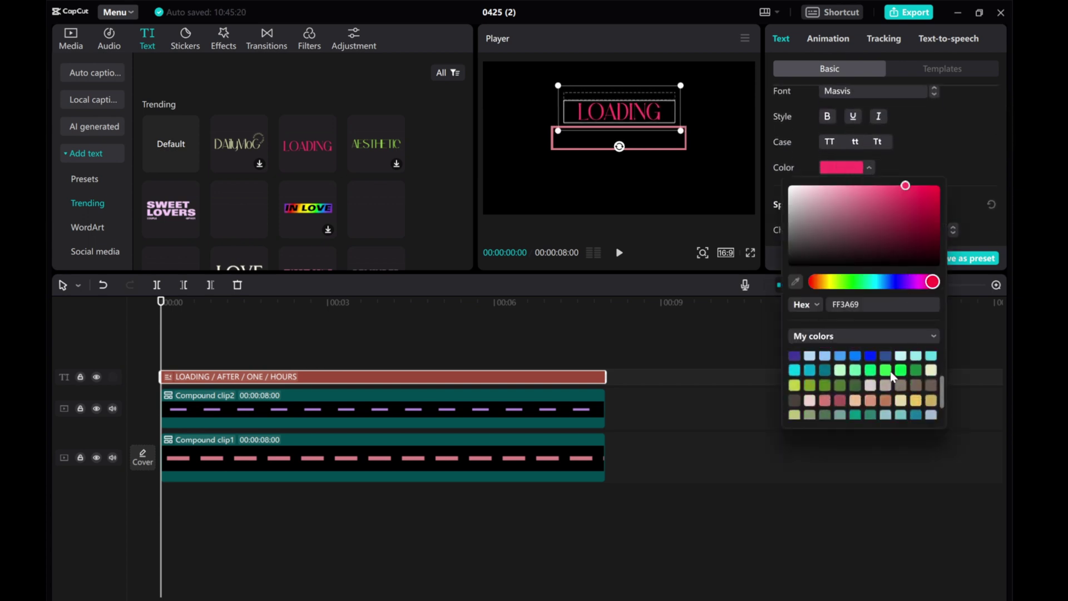
left_click(930, 389)
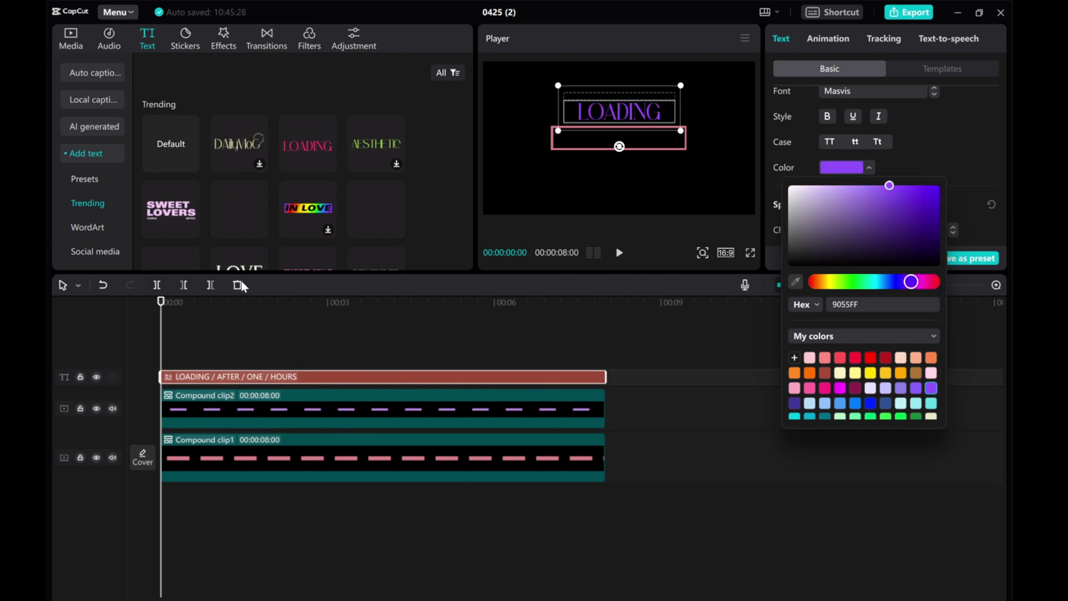
Step: Preview a few entrance animation presets, including a slide-in, on the LOADING title
left_click(828, 39)
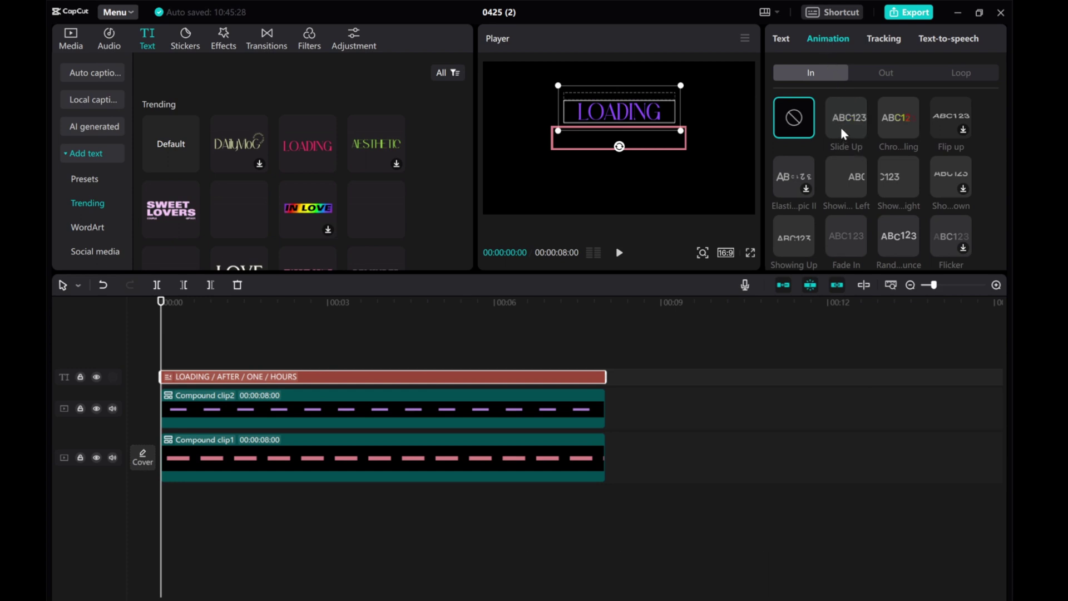
left_click(839, 190)
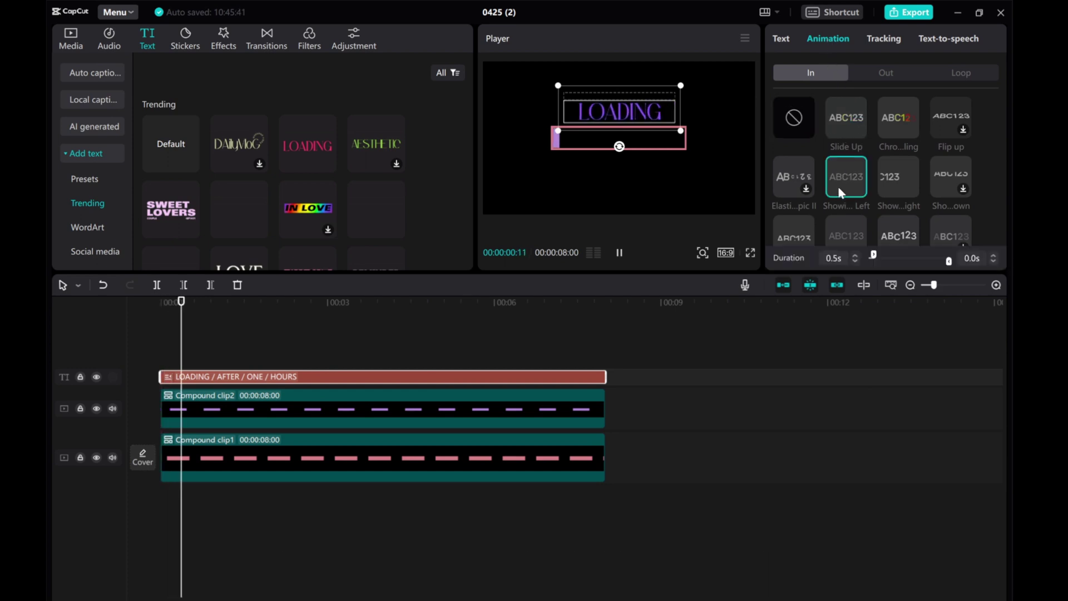
left_click(897, 183)
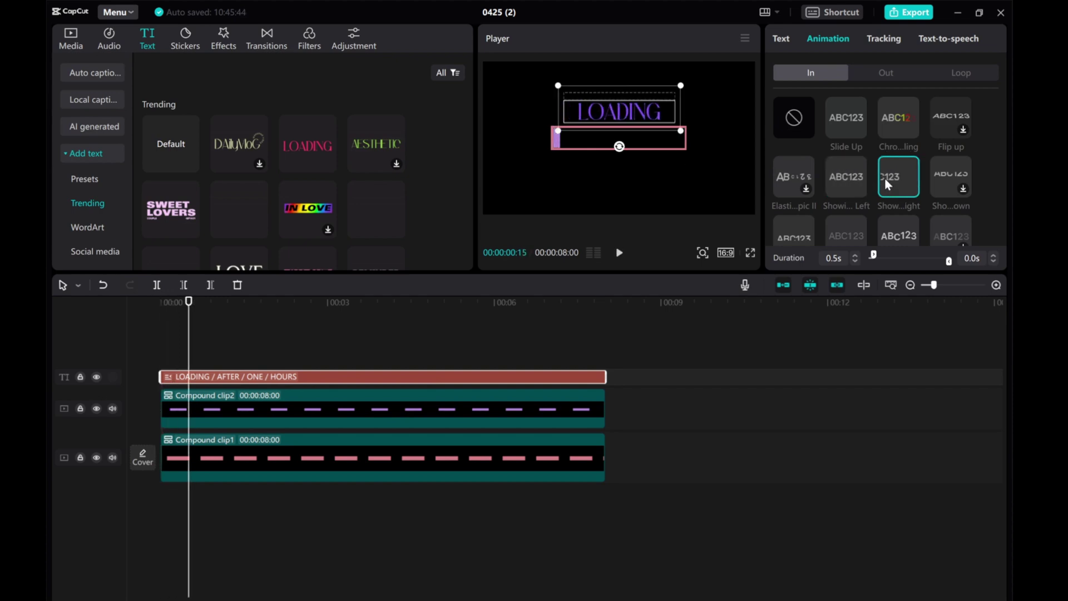
left_click(849, 177)
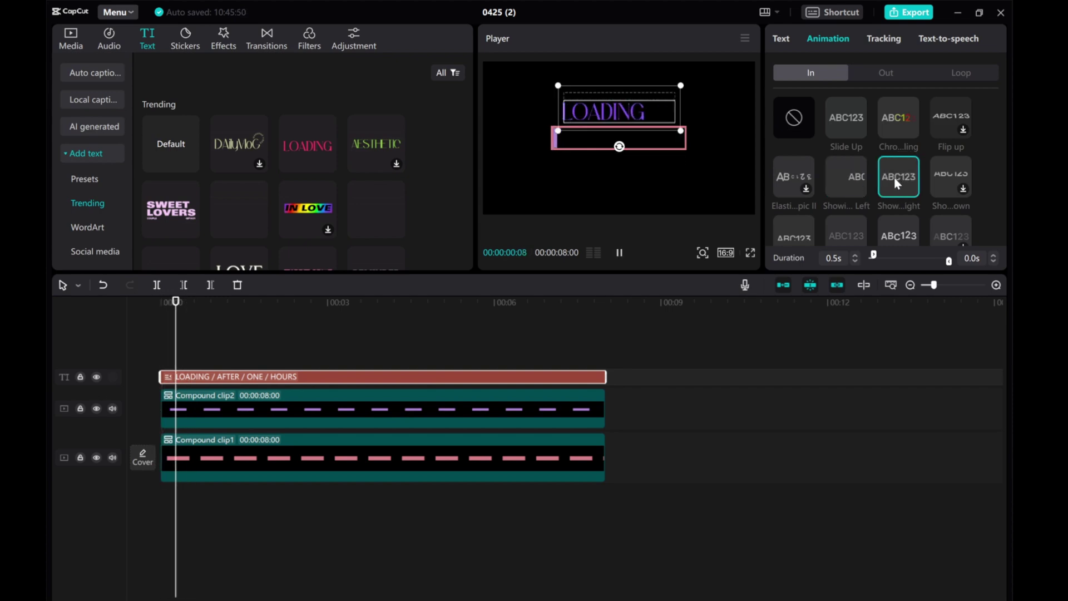
Step: Apply the Zoom In entrance animation to the title with a 1.7-second duration
scroll(894, 176, "down", 2)
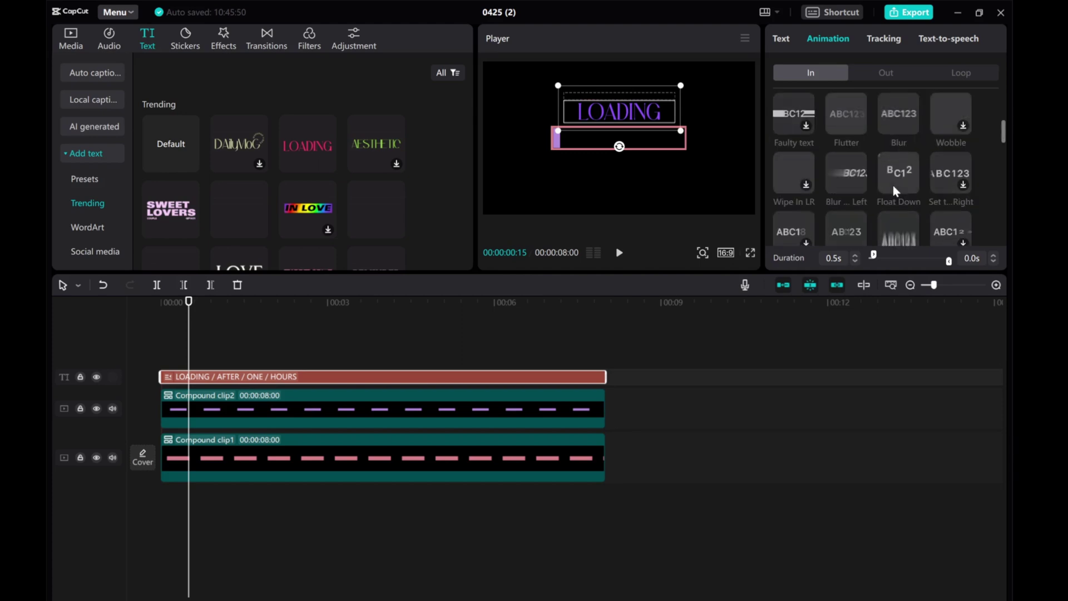
scroll(893, 185, "down", 2)
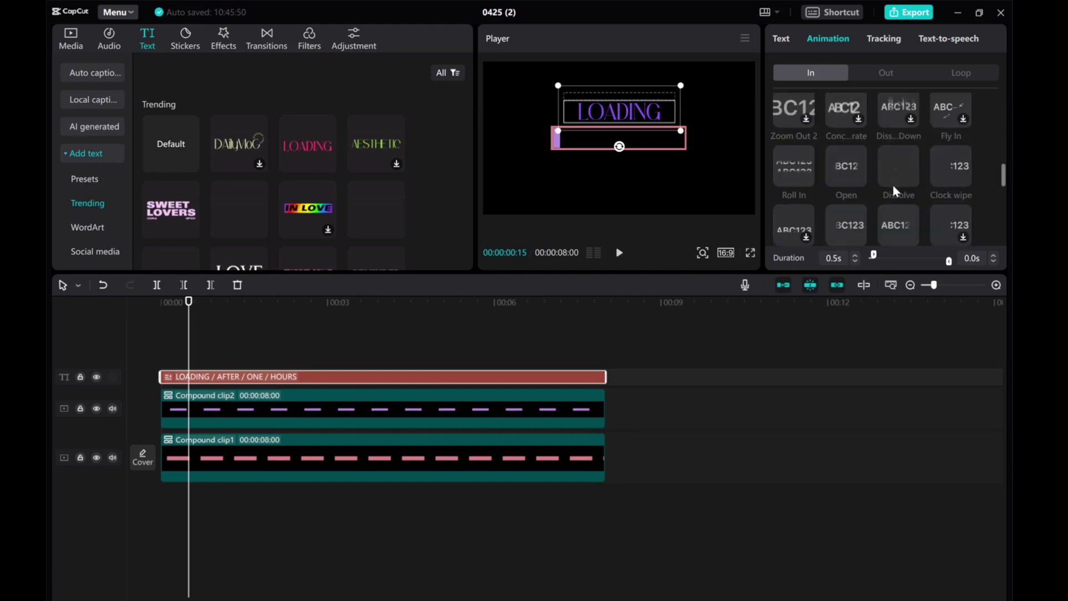
scroll(893, 185, "down", 5)
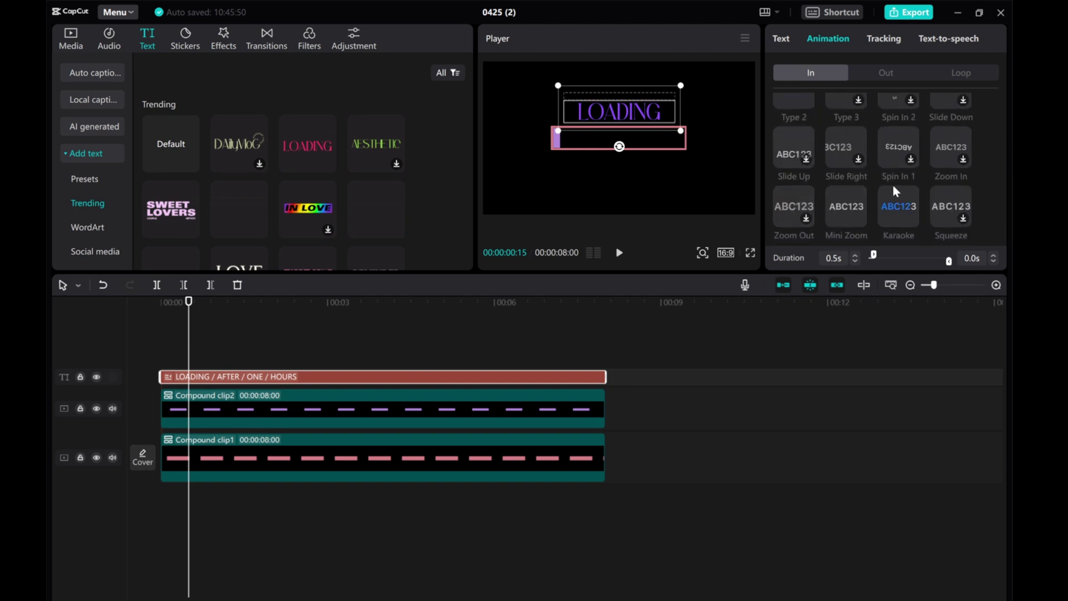
left_click(944, 156)
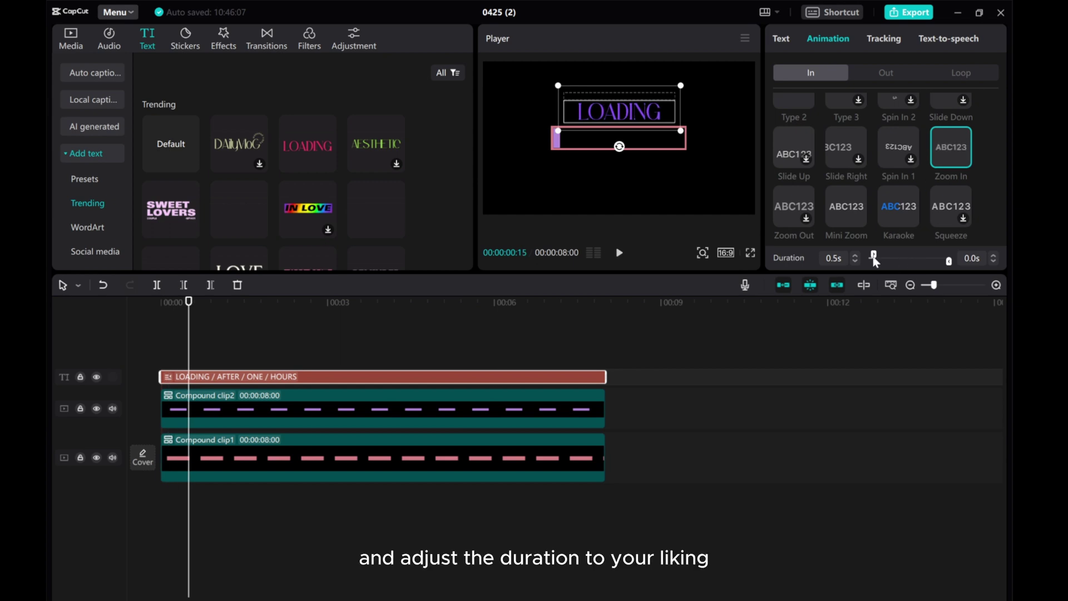
left_click_drag(875, 262, 892, 260)
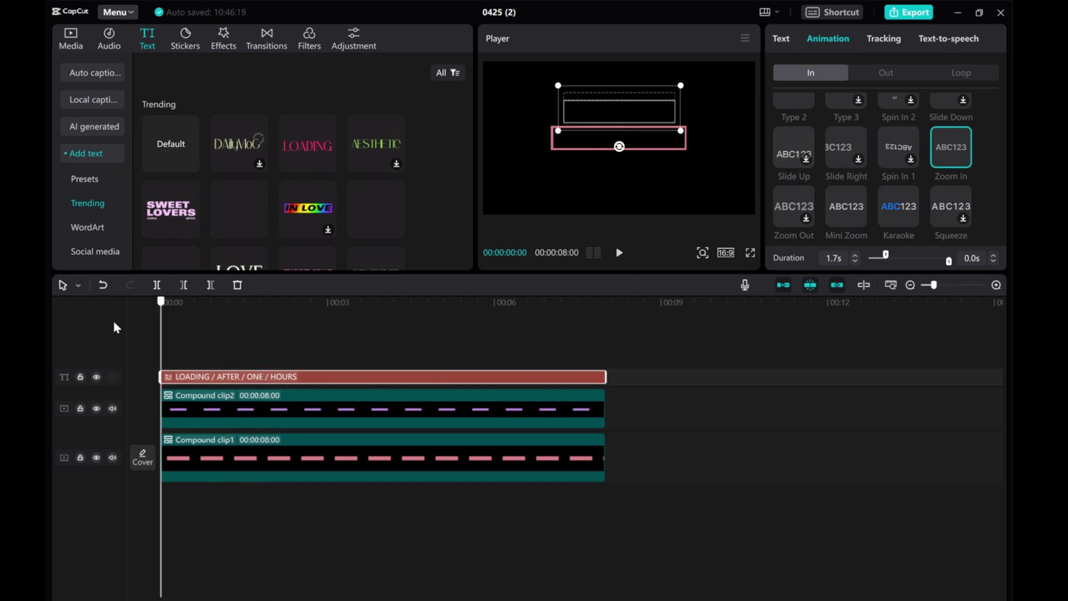
left_click(169, 324)
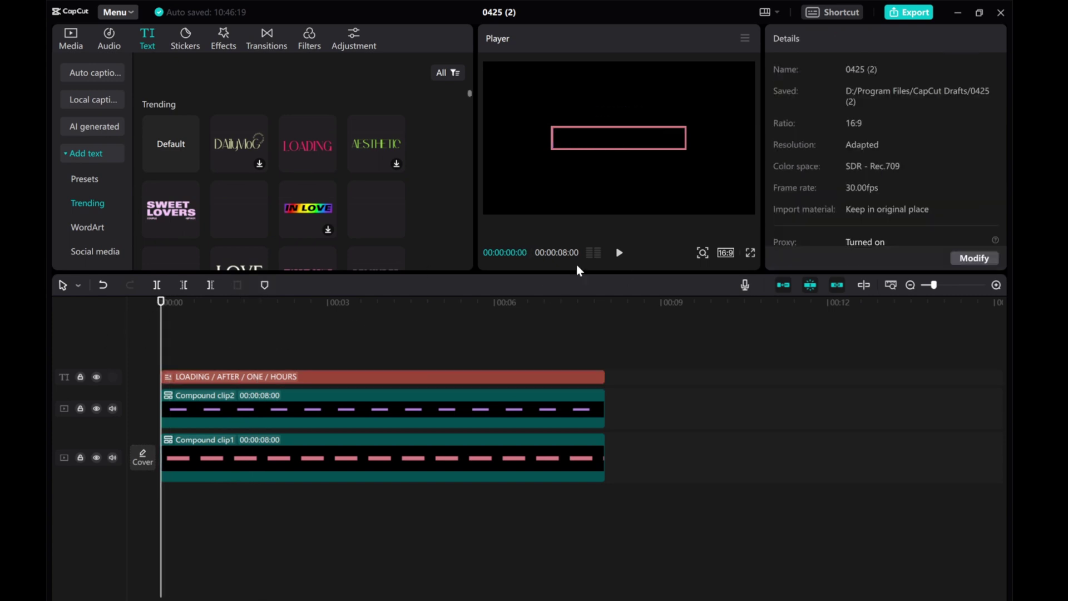
left_click(619, 253)
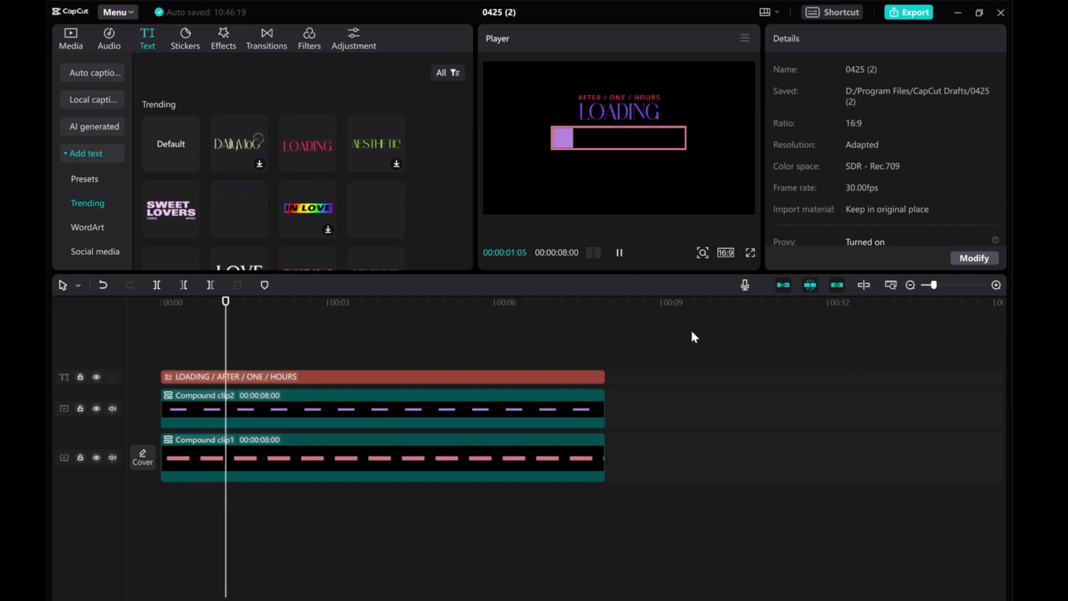